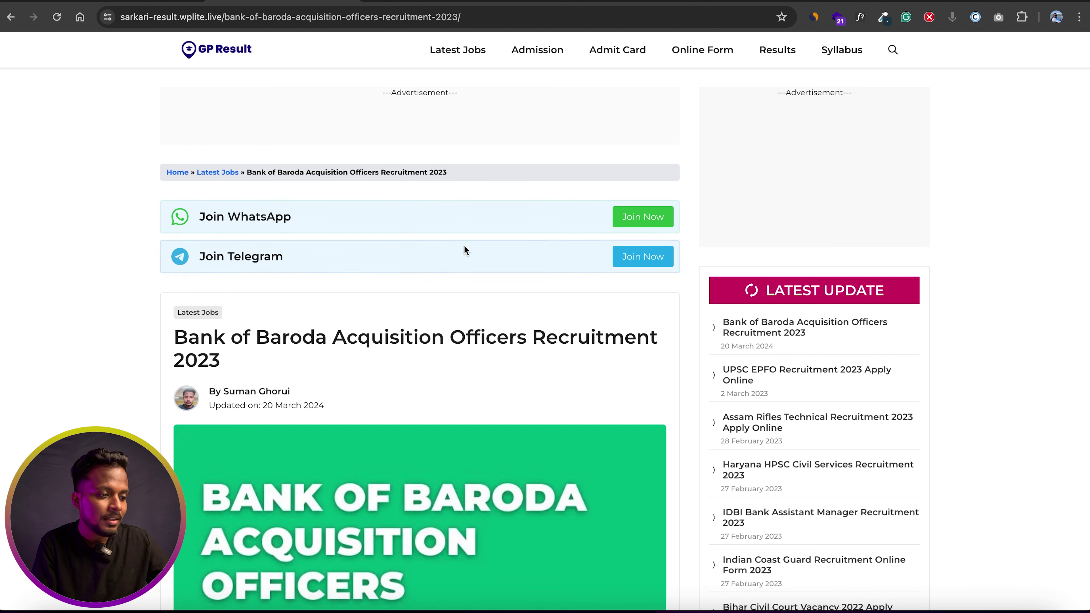
Step: Inspect the Join WhatsApp and Join Telegram buttons on the Bank of Baroda job post, including in the mobile layout
{"action": "scroll", "coordinate": [460, 284], "scroll_direction": "down", "scroll_amount": 1}
{"action": "right_click", "coordinate": [71, 255]}
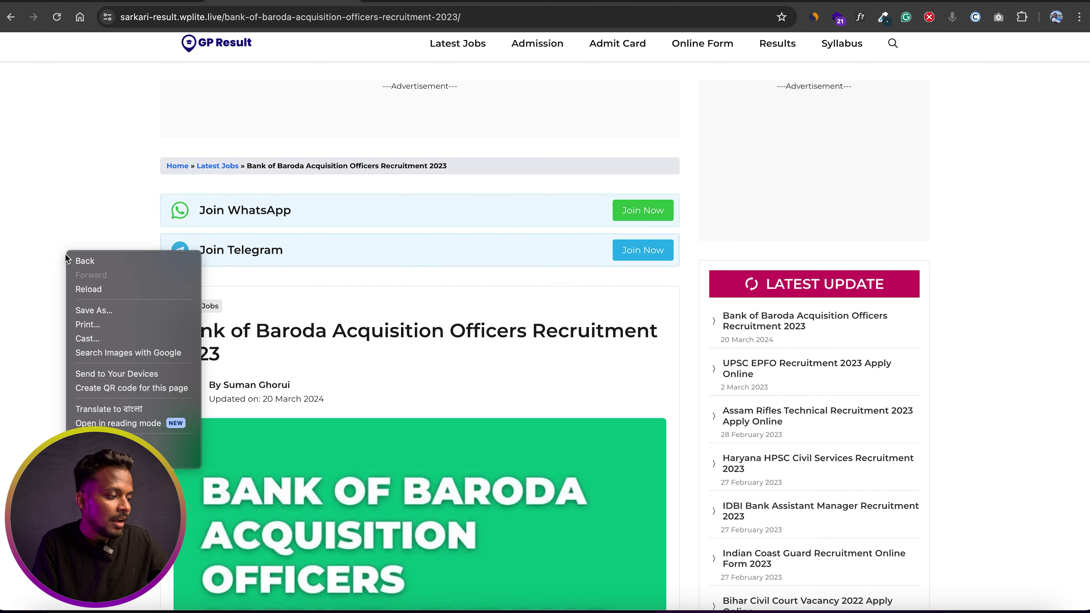
{"action": "left_click", "coordinate": [107, 453]}
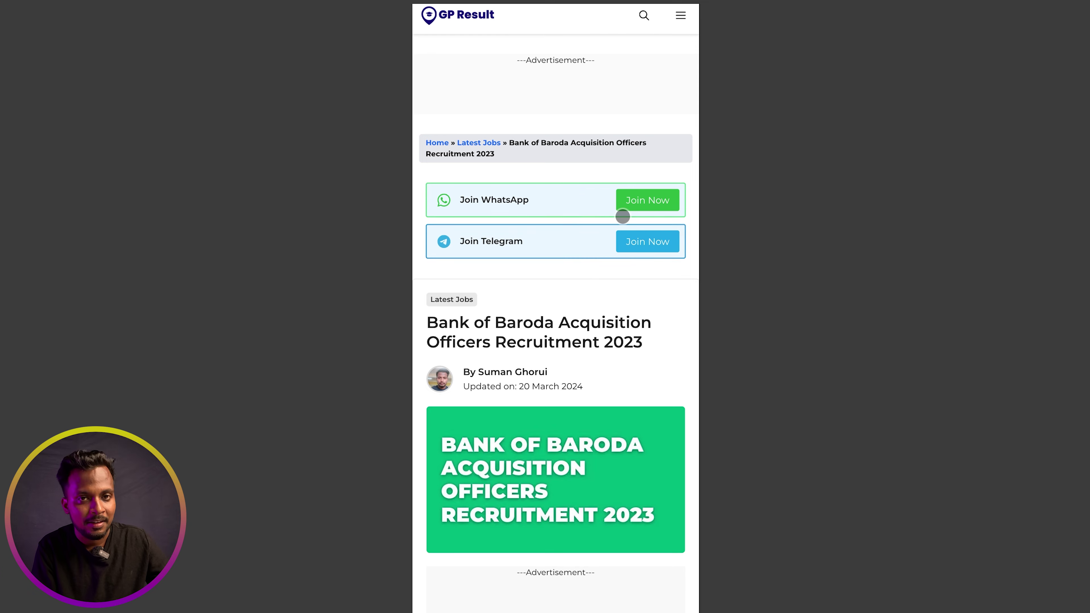
{"action": "left_click", "coordinate": [642, 203]}
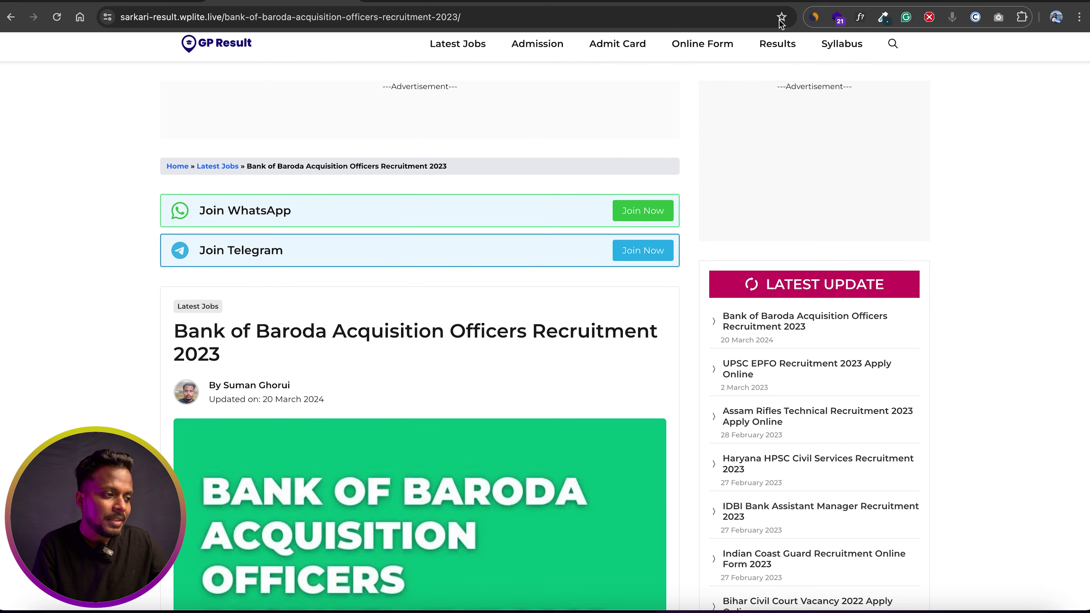
Step: Switch to the WP Lite site, enter its admin dashboard and view the installed plugins
{"action": "left_click", "coordinate": [446, 2]}
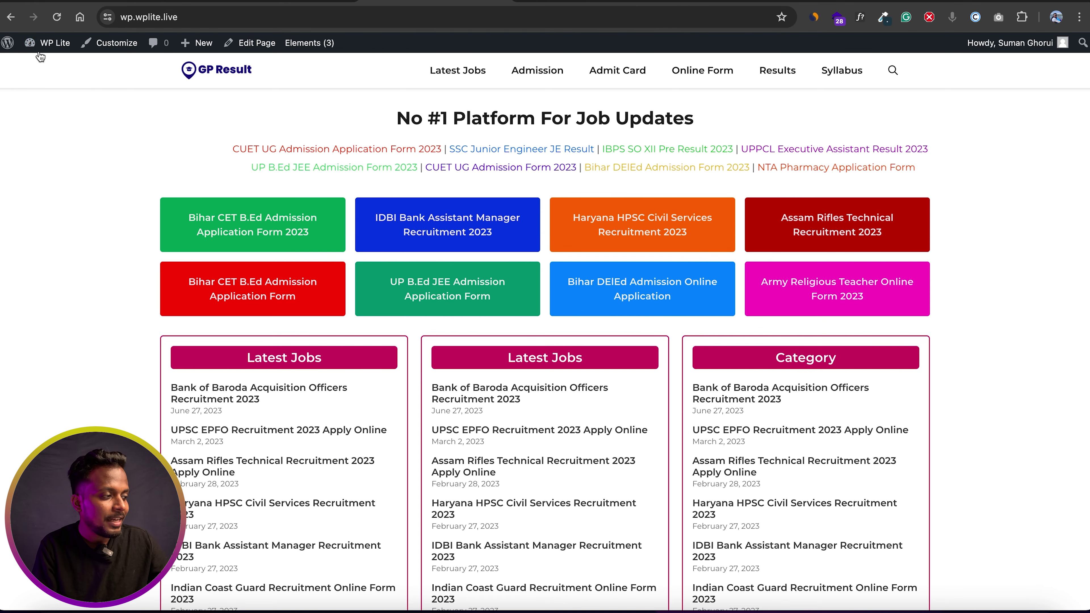
{"action": "left_click", "coordinate": [40, 62]}
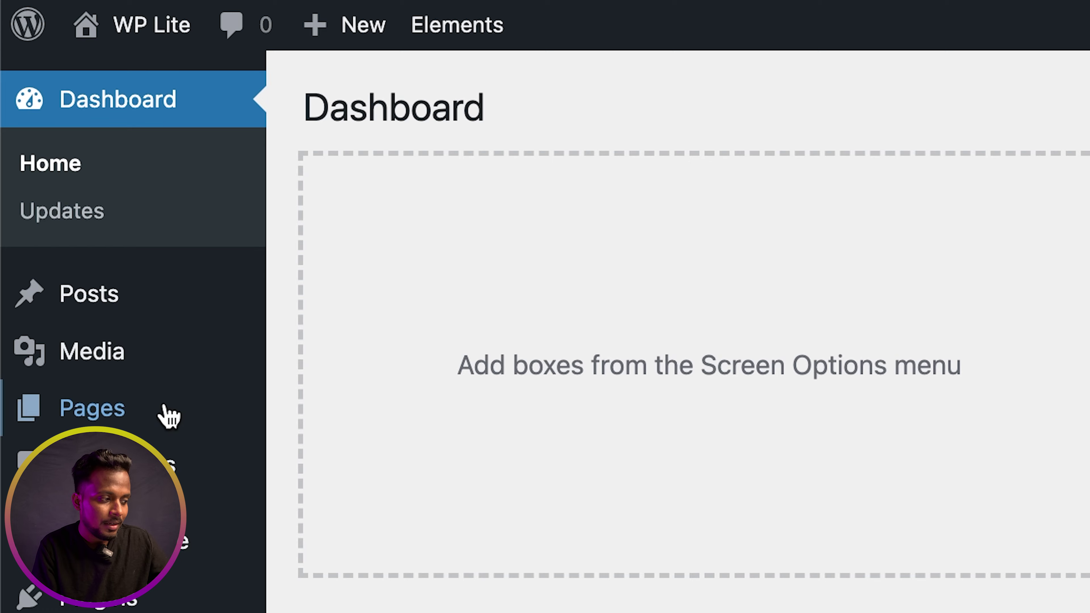
{"action": "mouse_move", "coordinate": [169, 595]}
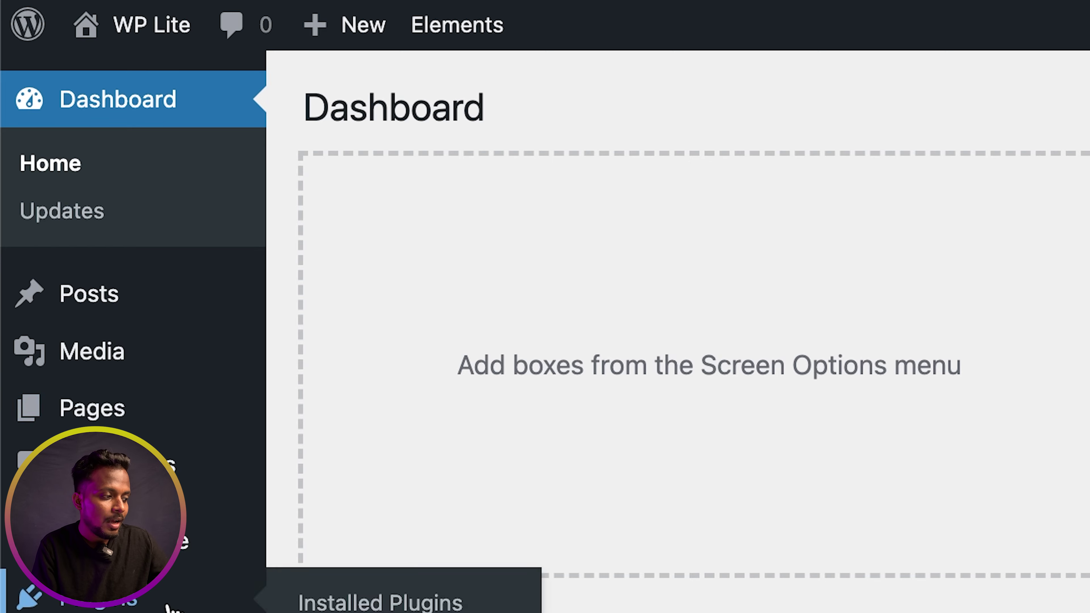
{"action": "left_click", "coordinate": [357, 54]}
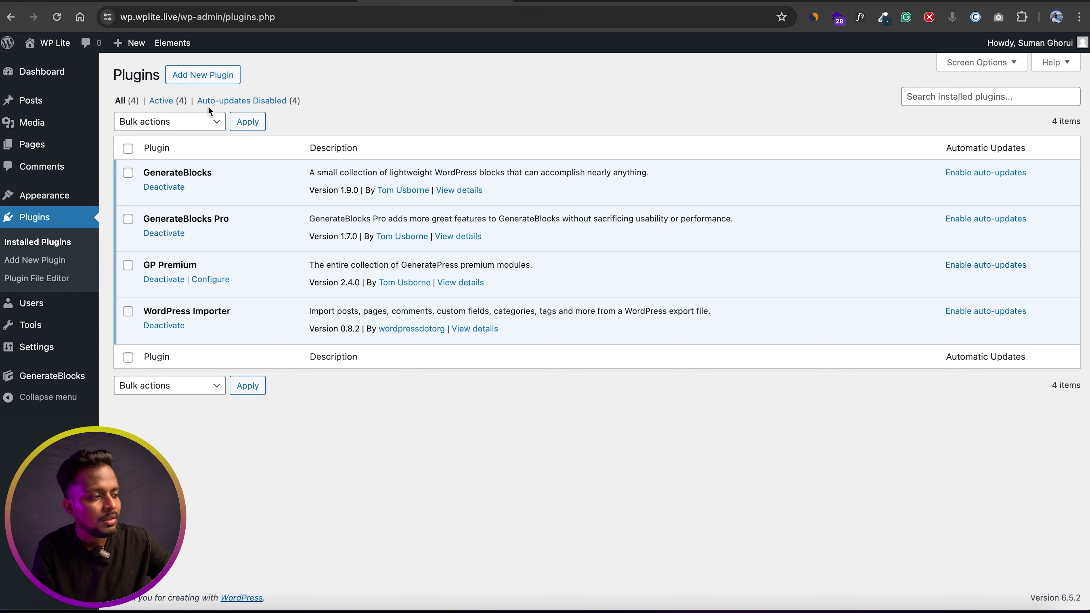
Step: Search the plugin directory for GenerateBlocks to check that the plugin is installed
{"action": "left_click", "coordinate": [212, 77]}
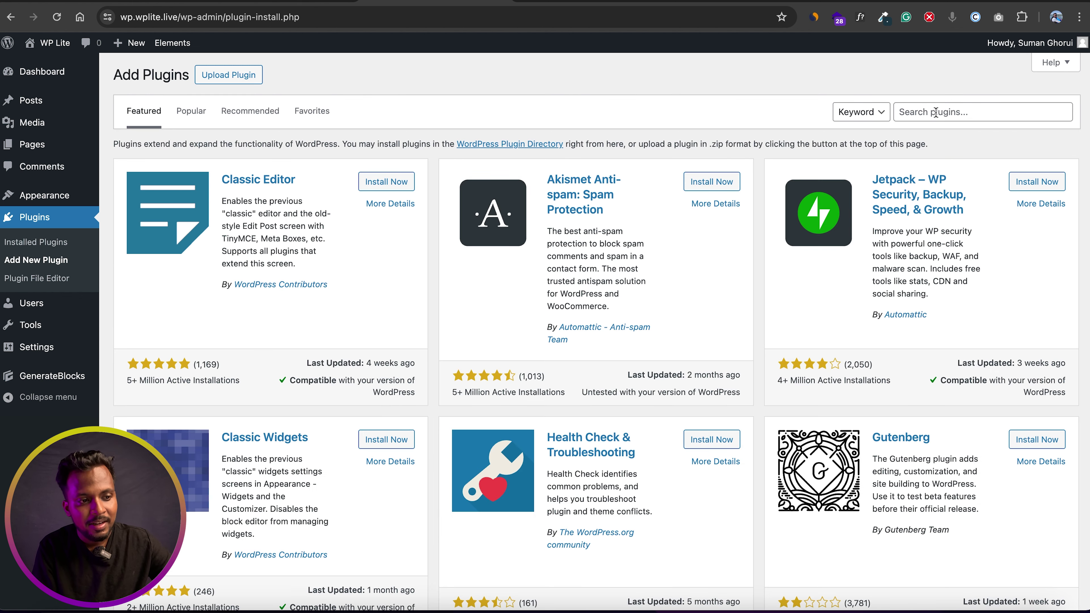
{"action": "left_click", "coordinate": [936, 113]}
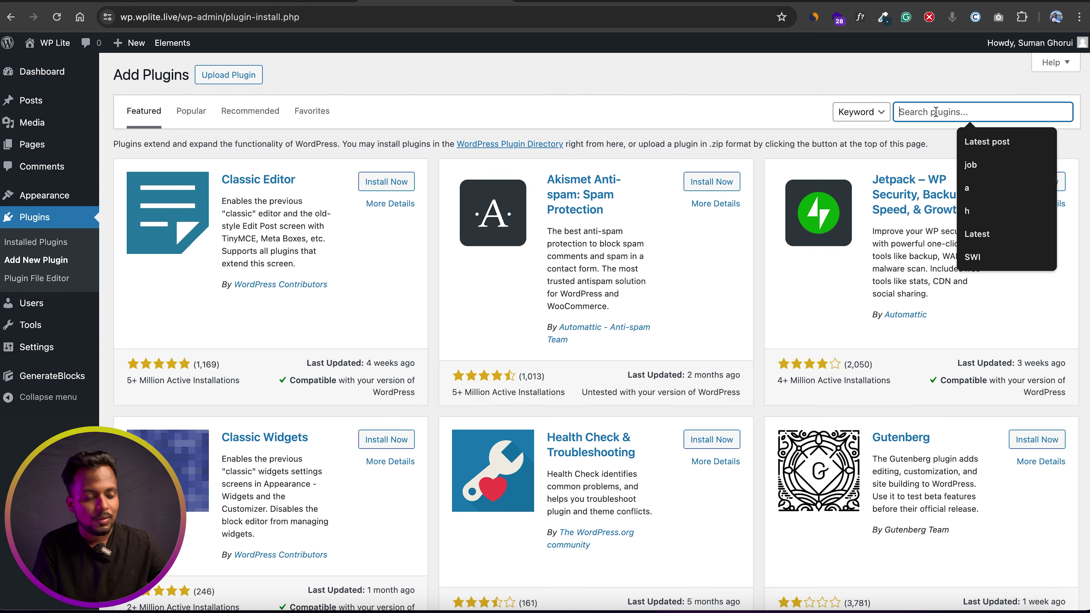
{"action": "type", "text": "GenerateBlocks"}
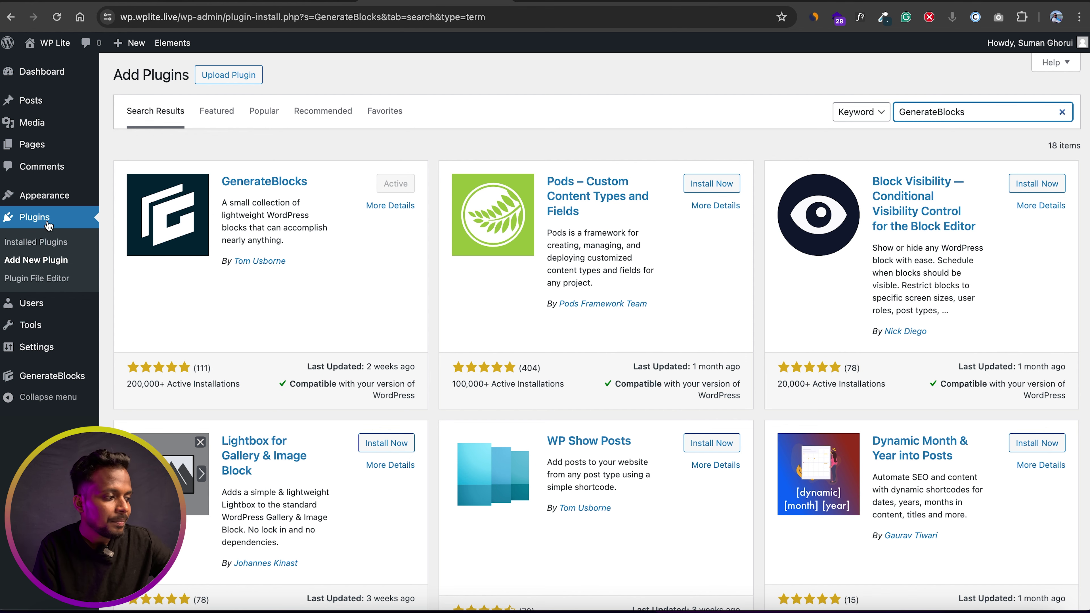
Step: Review the activated modules in the GeneratePress theme settings
{"action": "mouse_move", "coordinate": [56, 197]}
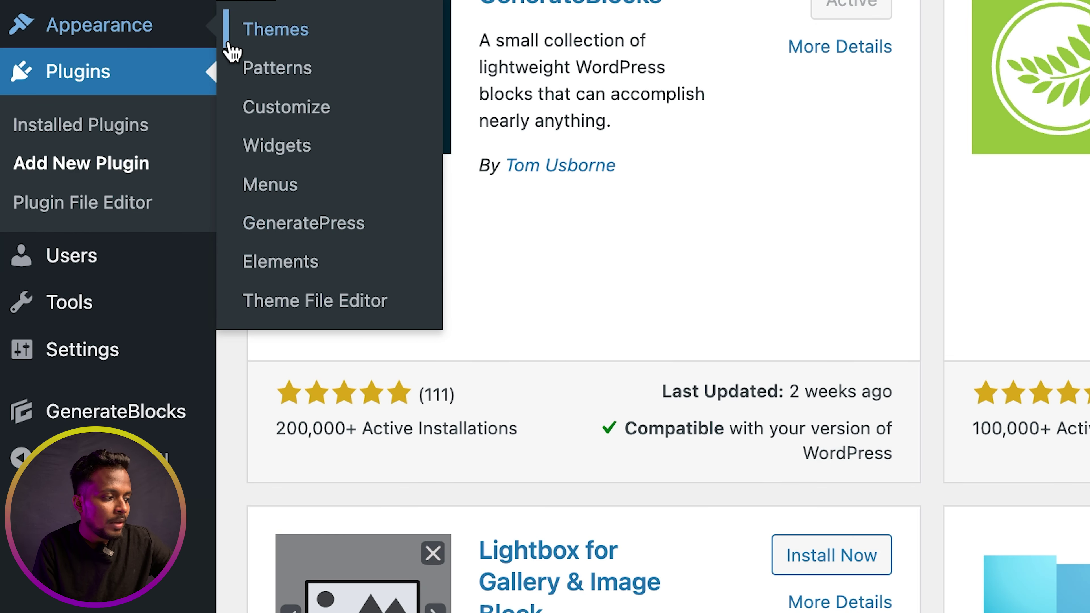
{"action": "left_click", "coordinate": [346, 245]}
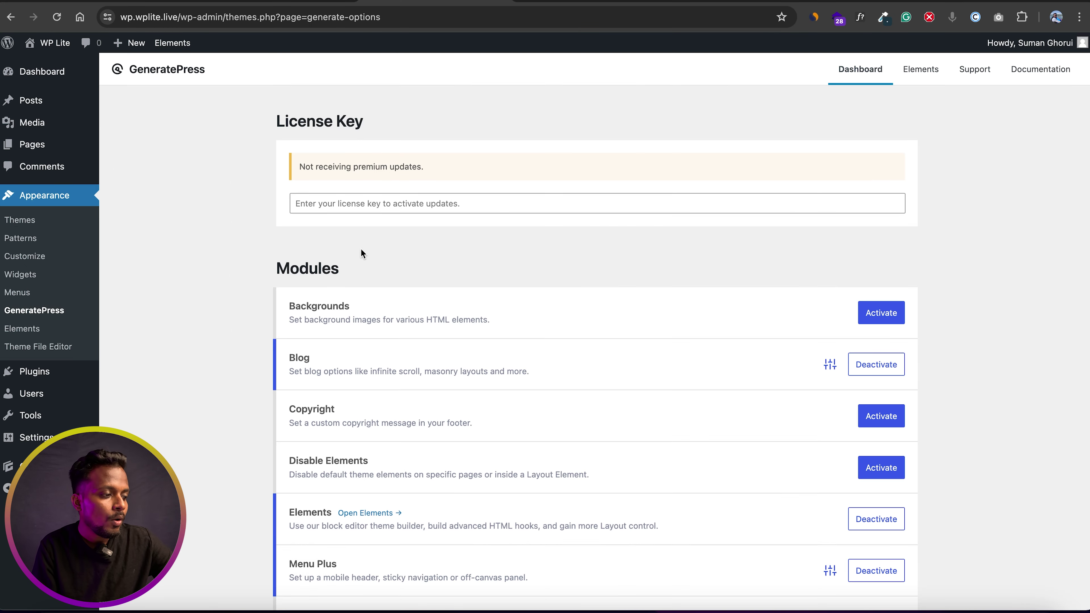
{"action": "scroll", "coordinate": [759, 146], "scroll_direction": "down", "scroll_amount": 3}
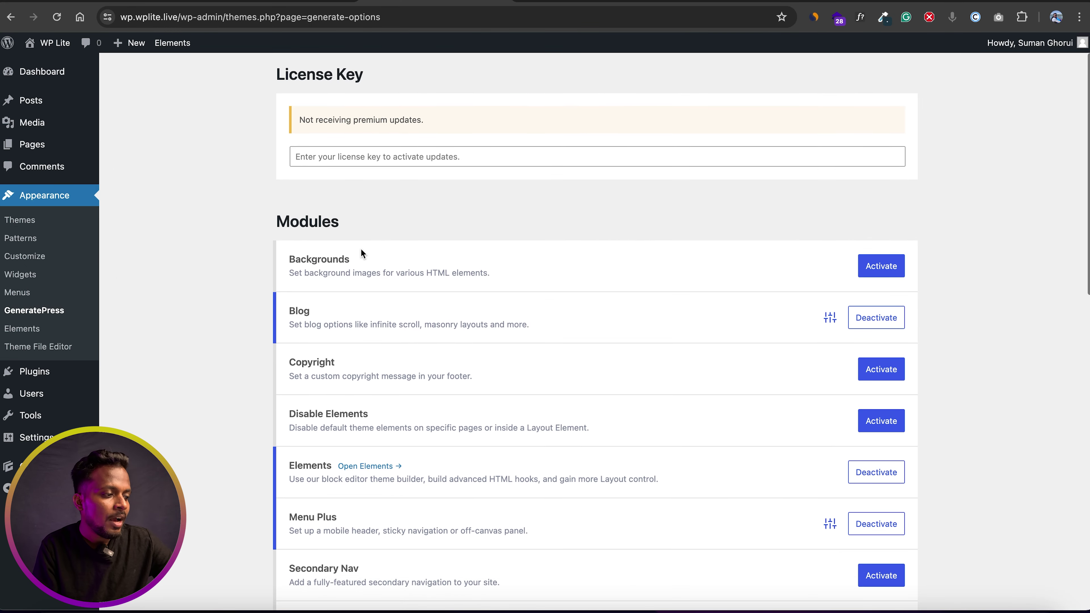
{"action": "scroll", "coordinate": [361, 249], "scroll_direction": "down", "scroll_amount": 2}
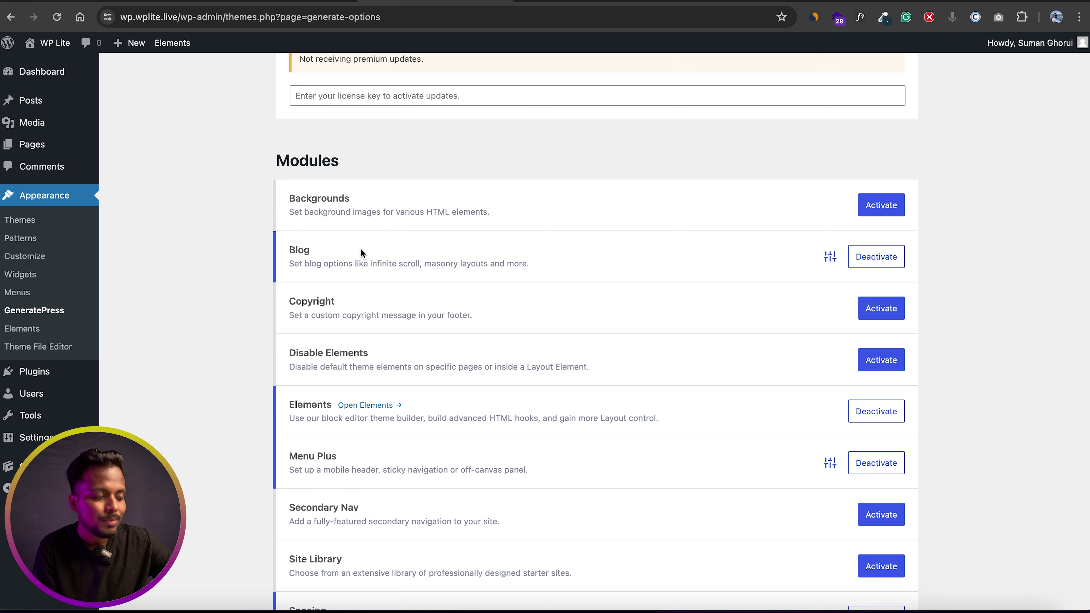
{"action": "scroll", "coordinate": [360, 249], "scroll_direction": "down", "scroll_amount": 5}
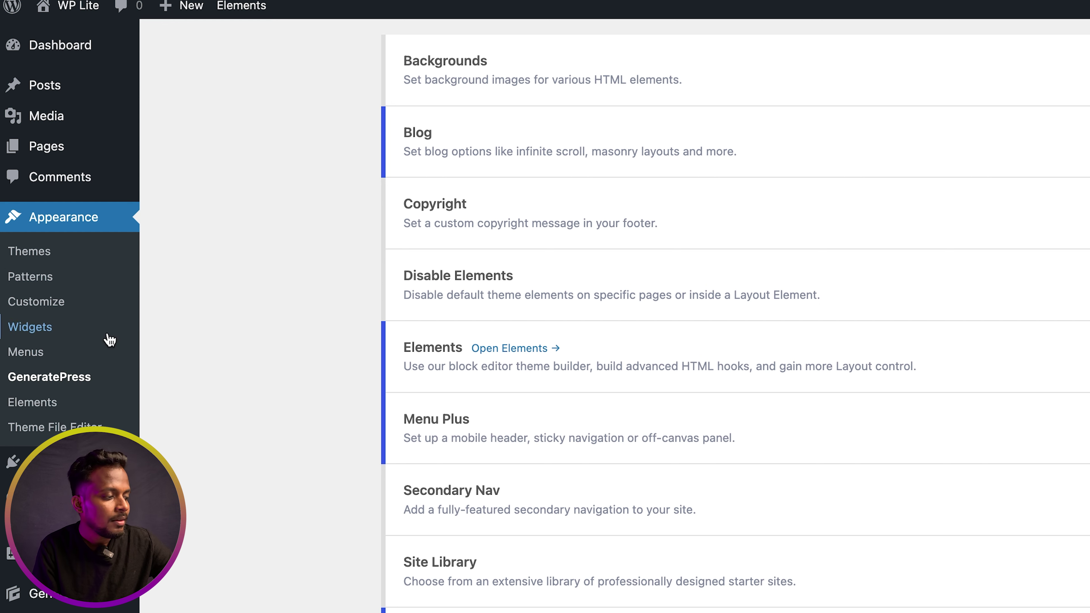
Step: Create a new GeneratePress element of type Block and title it "Join Us Button"
{"action": "left_click", "coordinate": [39, 404]}
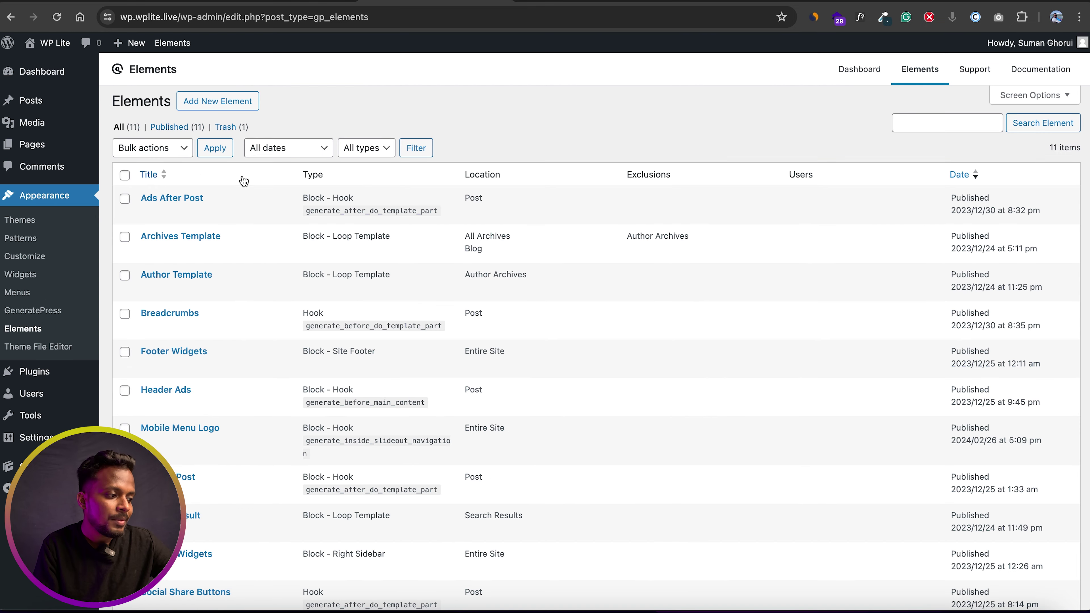
{"action": "left_click", "coordinate": [238, 101]}
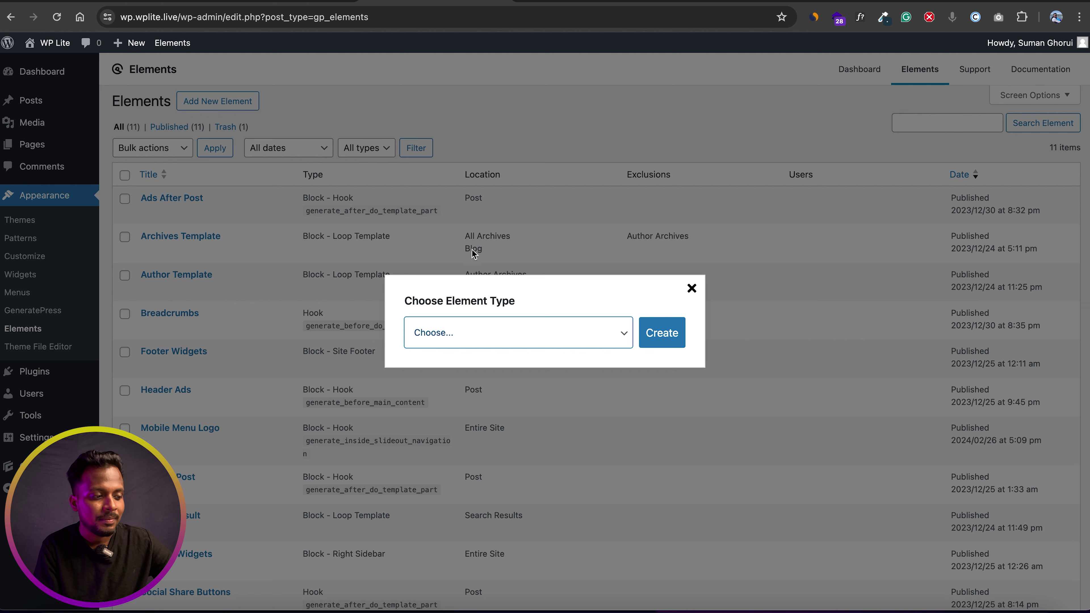
{"action": "left_click", "coordinate": [494, 330]}
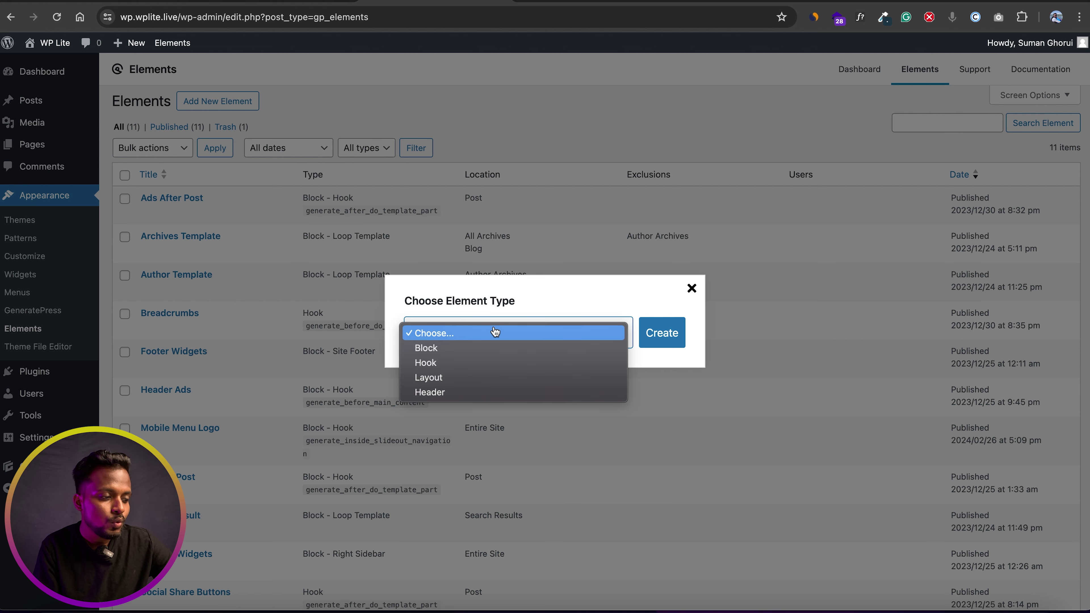
{"action": "left_click", "coordinate": [481, 347]}
{"action": "left_click", "coordinate": [654, 342]}
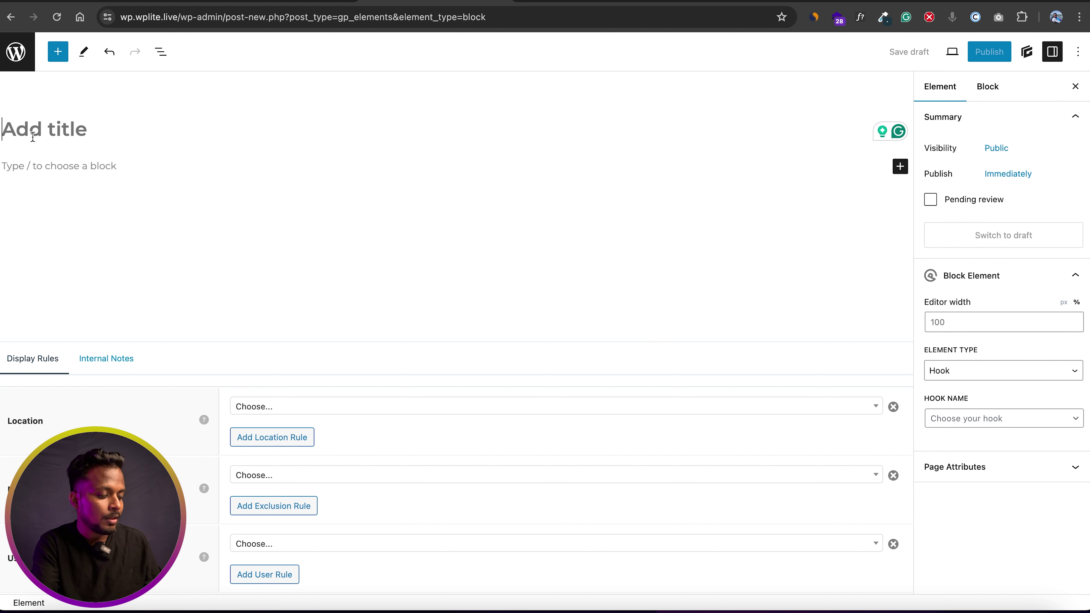
{"action": "type", "text": "Join Us Button"}
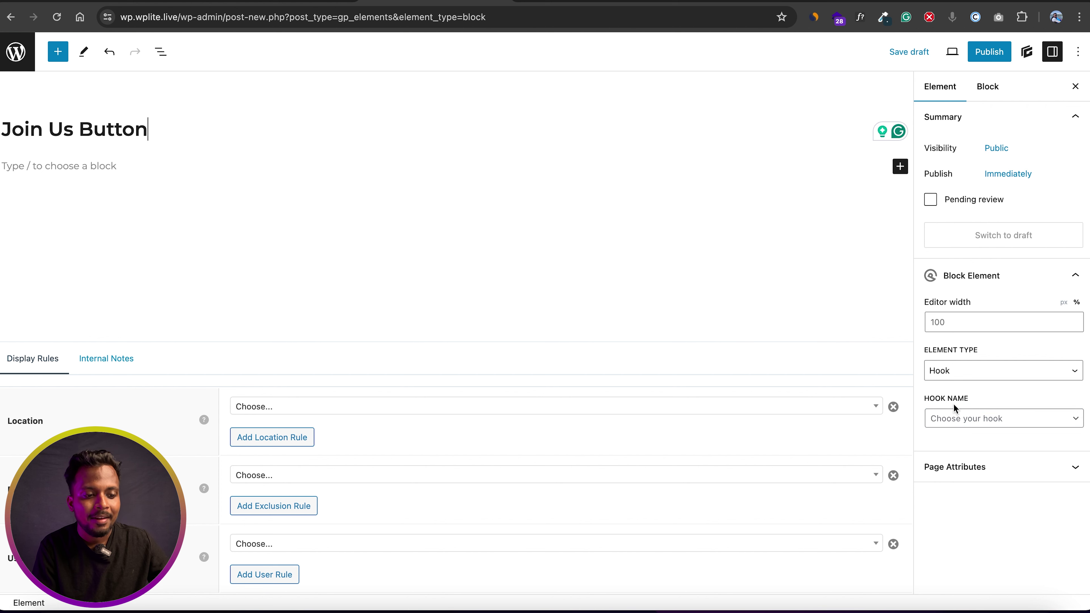
Step: Set the element's hook name to before_main_content, leave the priority blank, and select the empty paragraph block below the title
{"action": "left_click", "coordinate": [955, 417]}
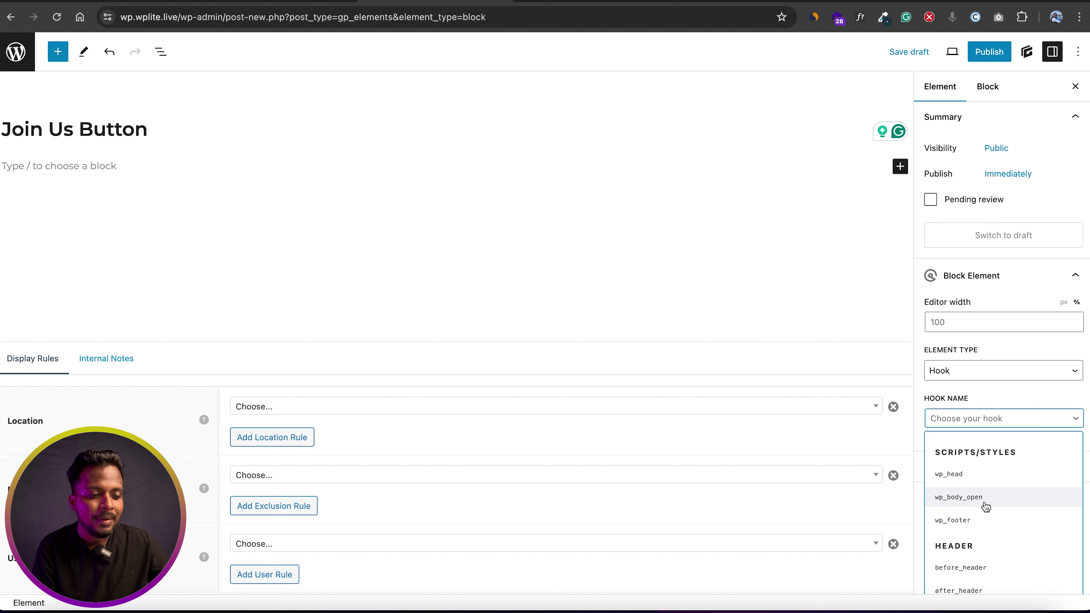
{"action": "scroll", "coordinate": [987, 528], "scroll_direction": "down", "scroll_amount": 5}
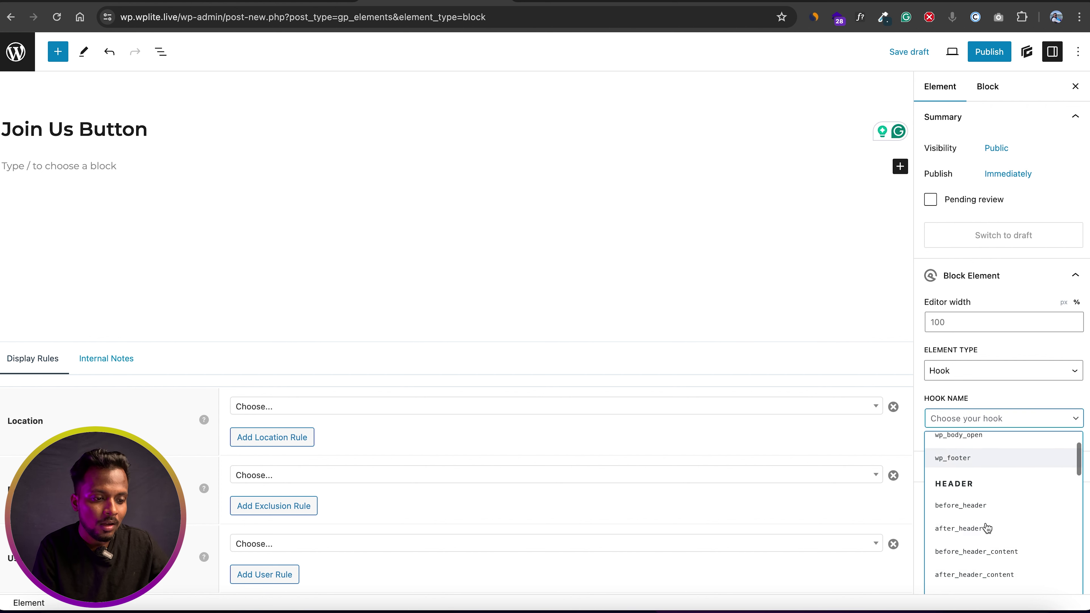
{"action": "scroll", "coordinate": [987, 528], "scroll_direction": "down", "scroll_amount": 2}
{"action": "scroll", "coordinate": [987, 528], "scroll_direction": "up", "scroll_amount": 1}
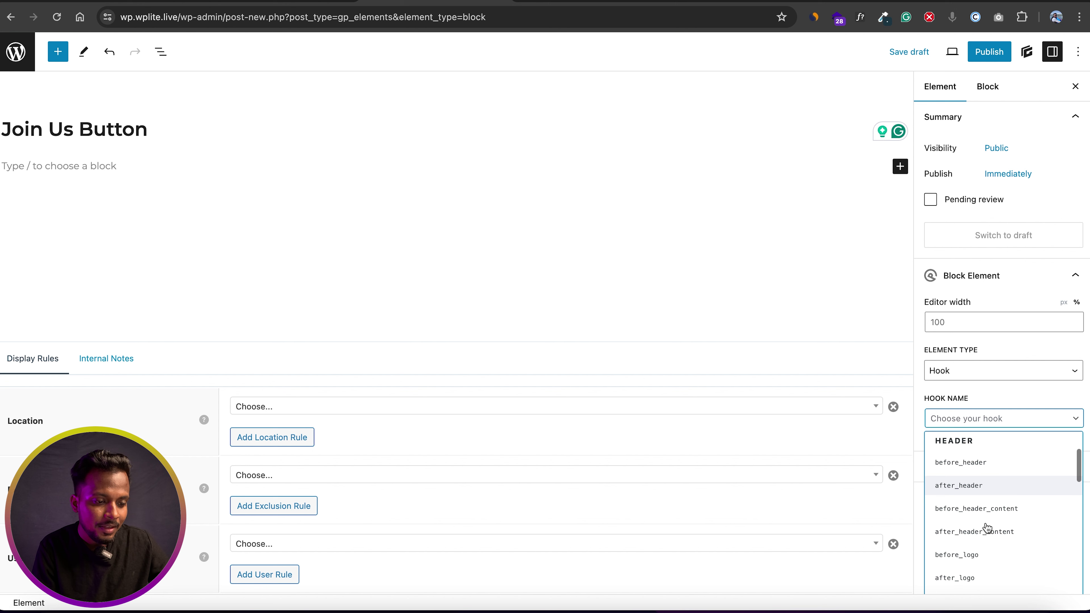
{"action": "scroll", "coordinate": [987, 529], "scroll_direction": "down", "scroll_amount": 1}
{"action": "scroll", "coordinate": [987, 528], "scroll_direction": "up", "scroll_amount": 1}
{"action": "scroll", "coordinate": [987, 529], "scroll_direction": "down", "scroll_amount": 4}
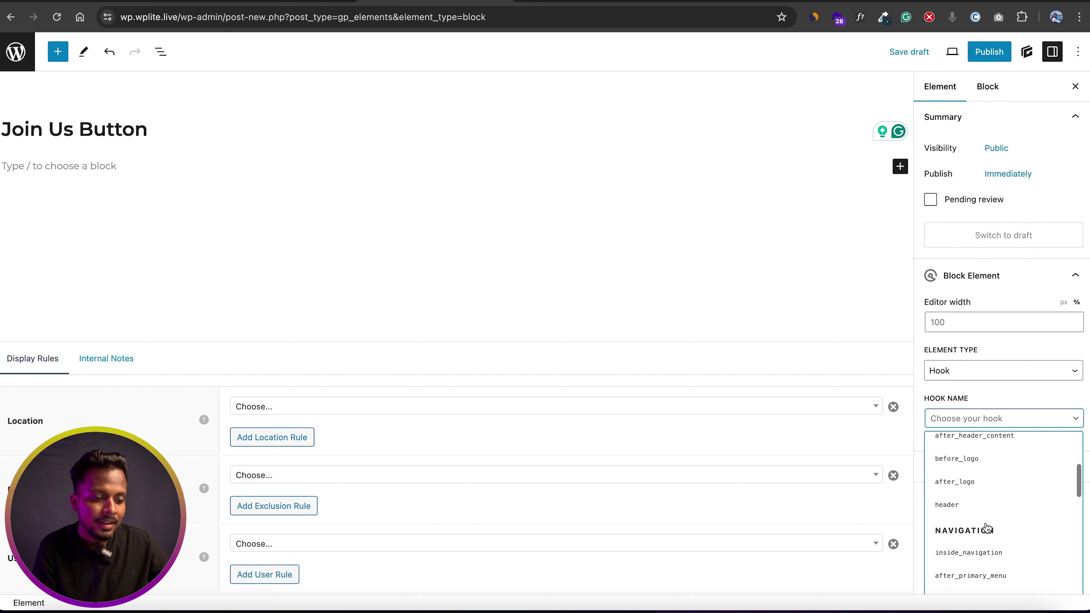
{"action": "scroll", "coordinate": [987, 528], "scroll_direction": "down", "scroll_amount": 5}
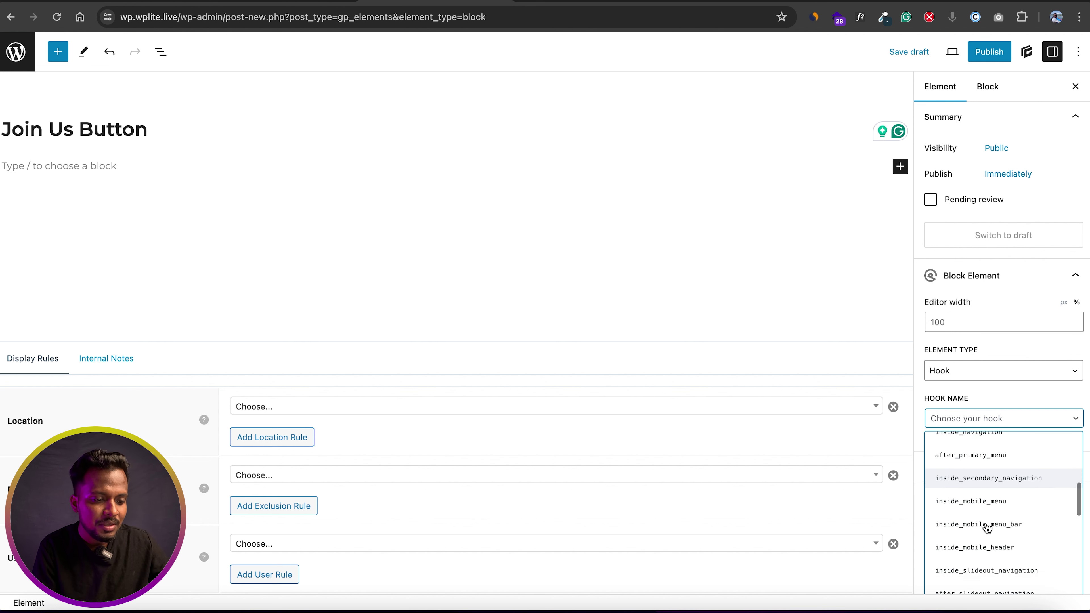
{"action": "scroll", "coordinate": [987, 528], "scroll_direction": "down", "scroll_amount": 5}
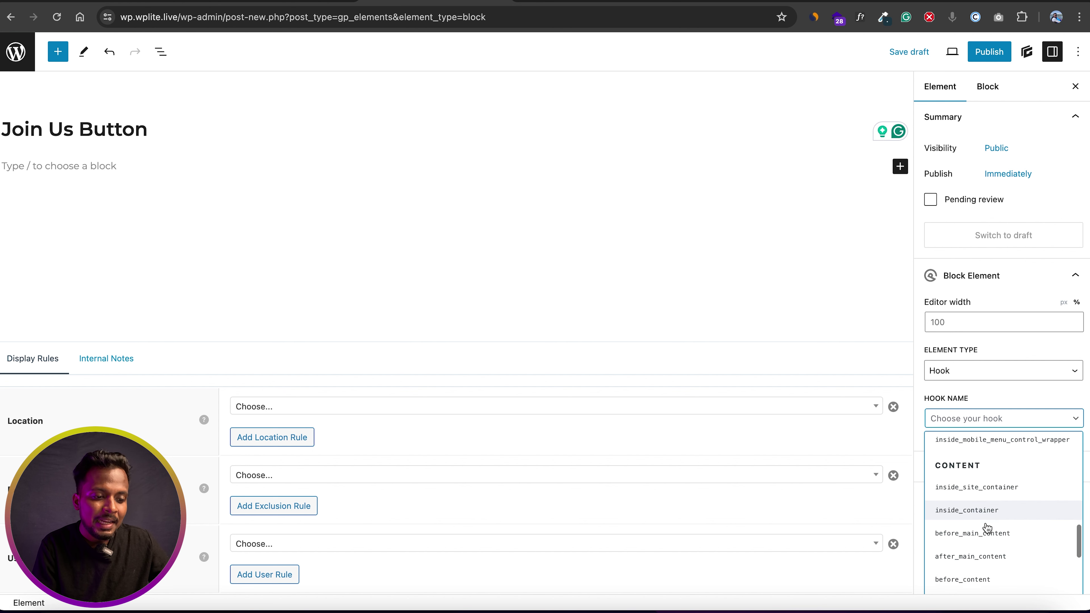
{"action": "scroll", "coordinate": [985, 511], "scroll_direction": "down", "scroll_amount": 2}
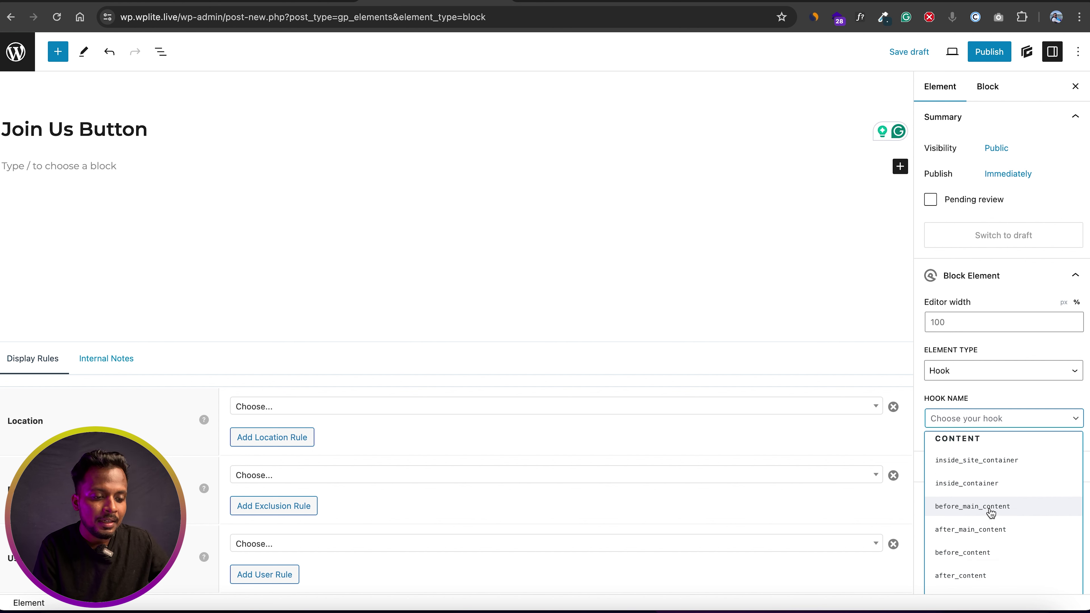
{"action": "left_click", "coordinate": [991, 511]}
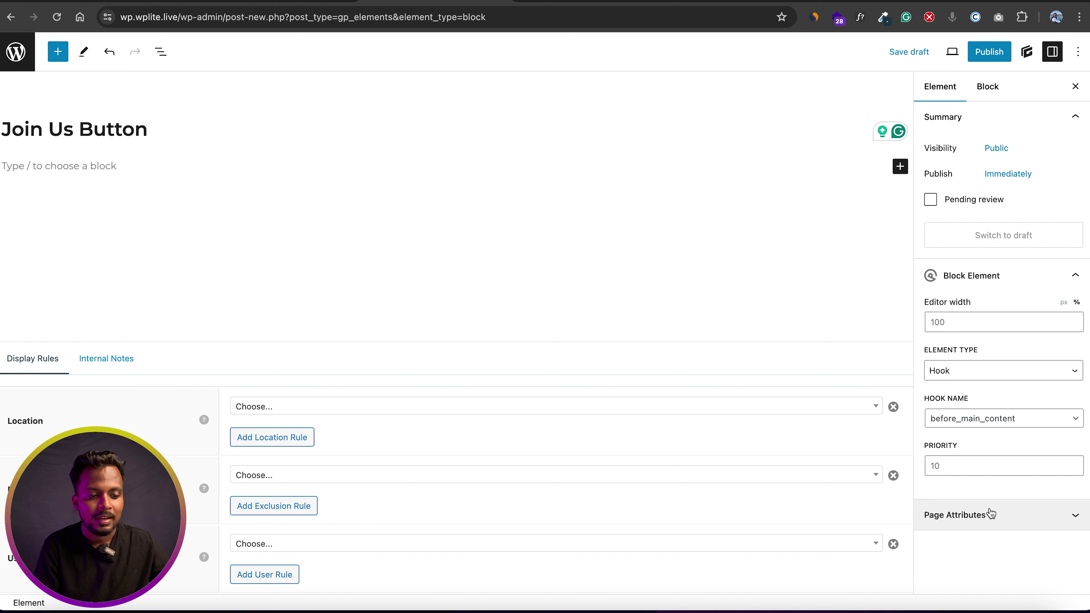
{"action": "left_click", "coordinate": [940, 463]}
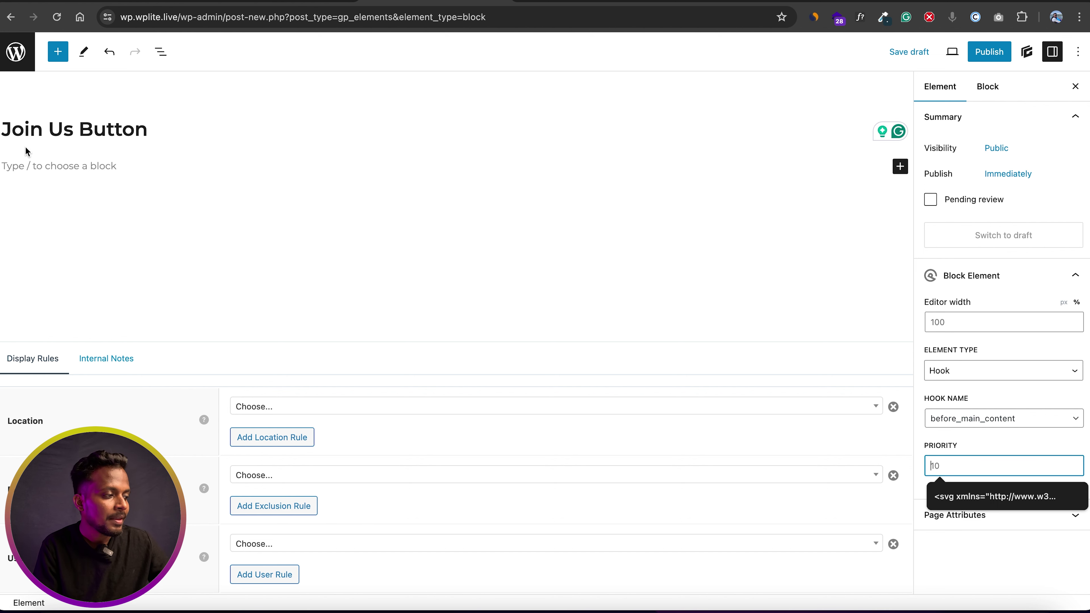
{"action": "left_click", "coordinate": [25, 159]}
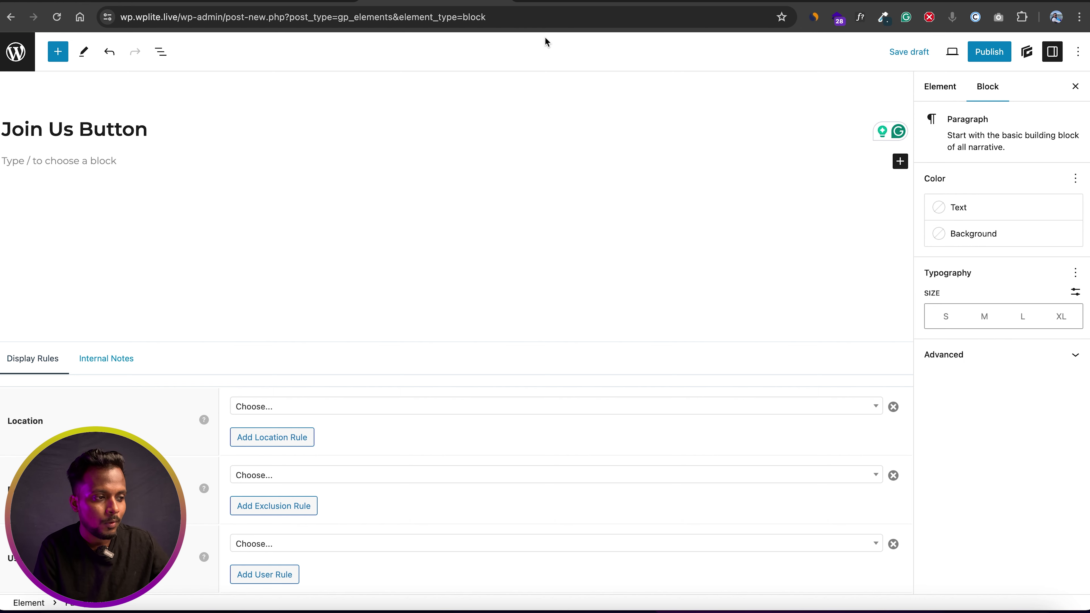
Step: Search Google for "wp jankari" in a new browser tab and open the WP Jankari website
{"action": "key", "text": "super+t"}
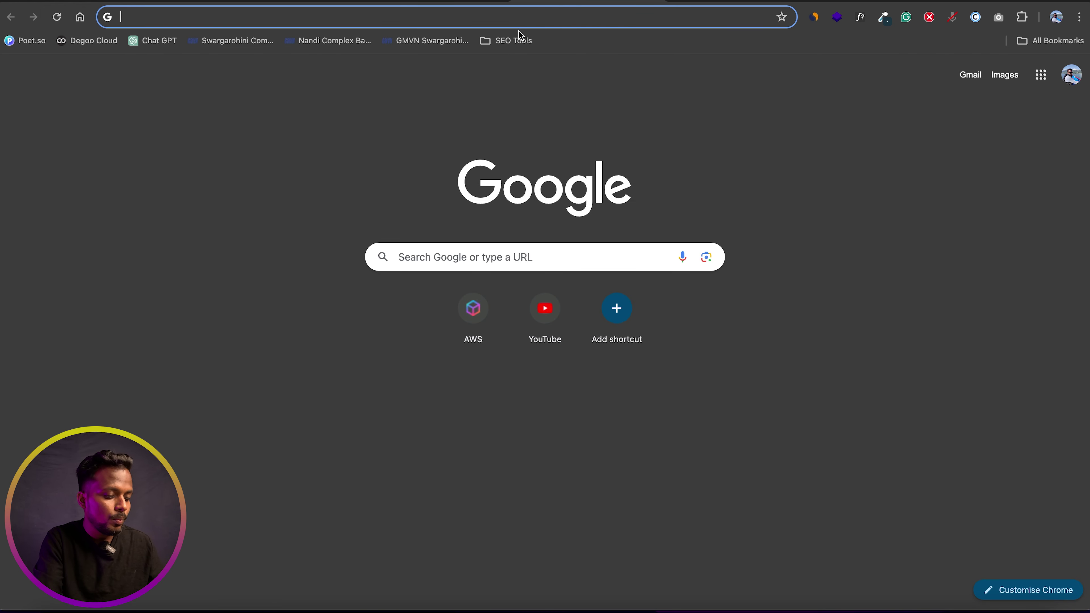
{"action": "type", "text": "wp j"}
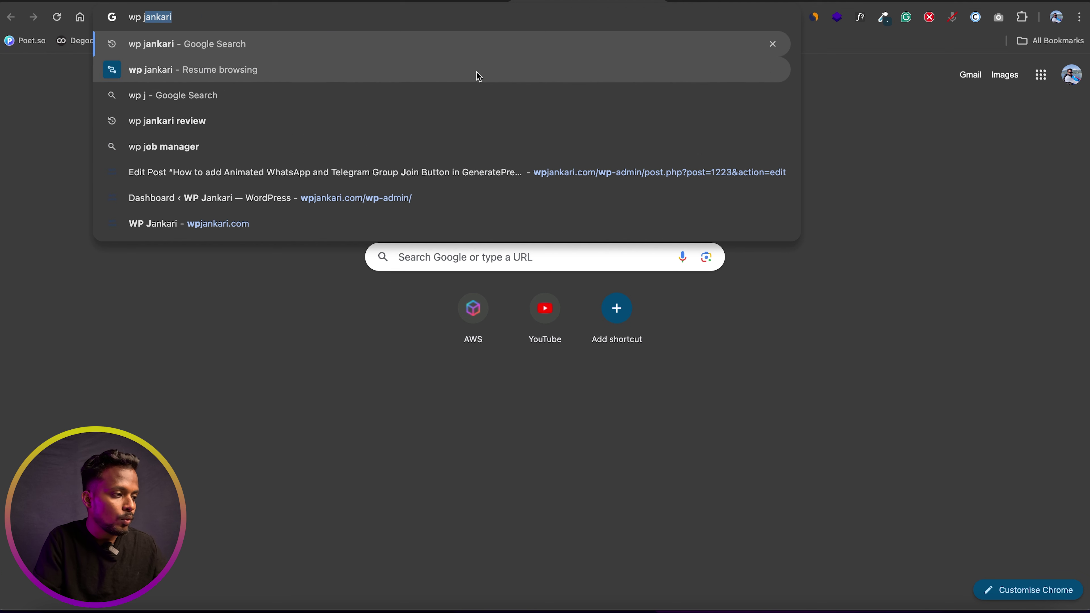
{"action": "key", "text": "Right"}
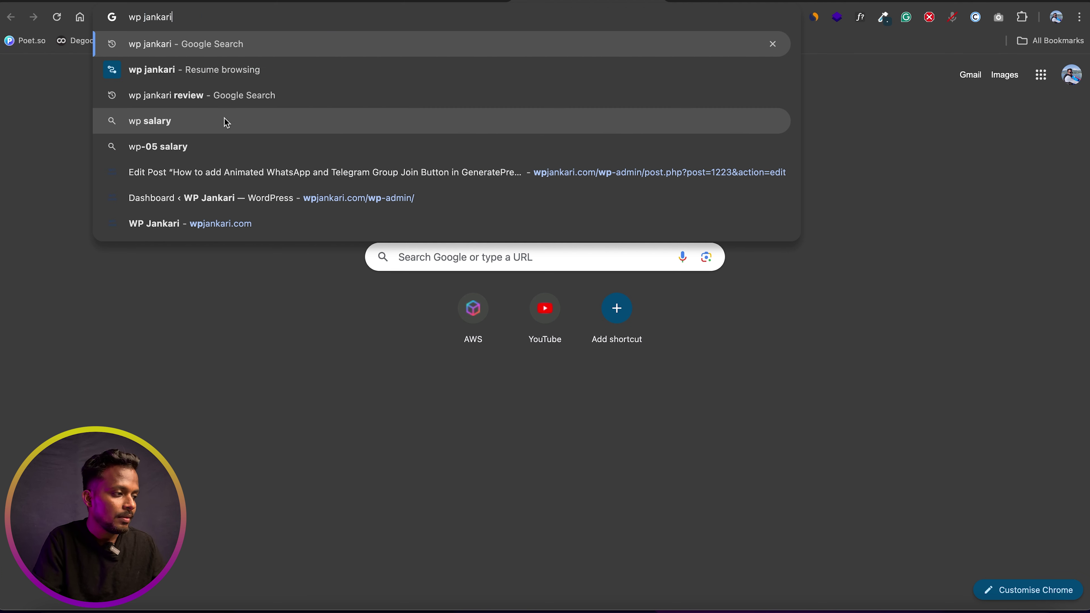
{"action": "key", "text": "Return"}
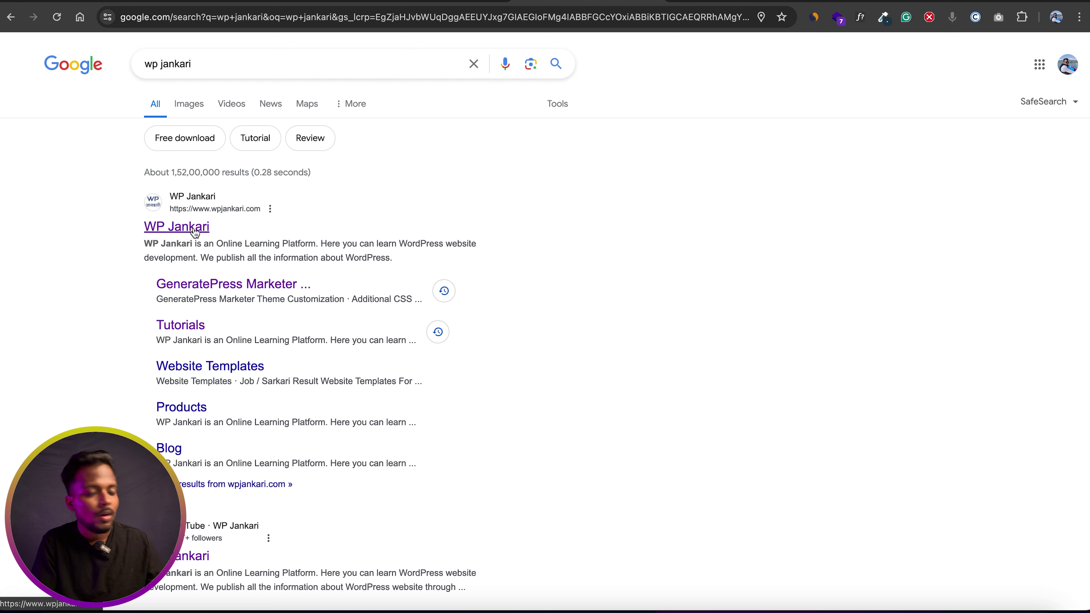
{"action": "left_click", "coordinate": [196, 232]}
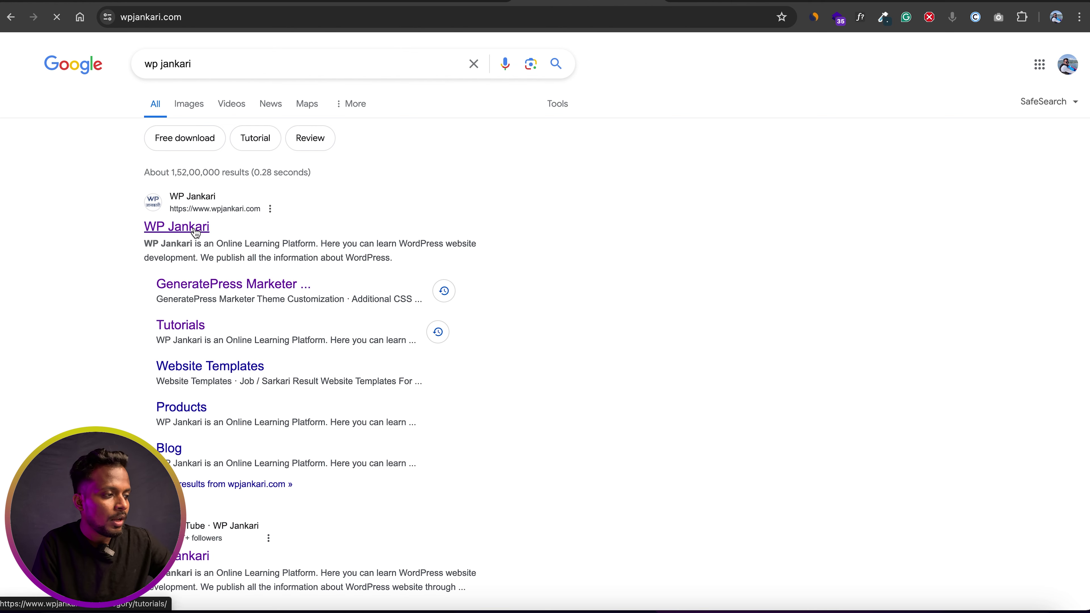
Step: Copy the Step 5 block code from the animated WhatsApp and Telegram join button tutorial and paste it into the Join Us Button element
{"action": "scroll", "coordinate": [266, 335], "scroll_direction": "down", "scroll_amount": 3}
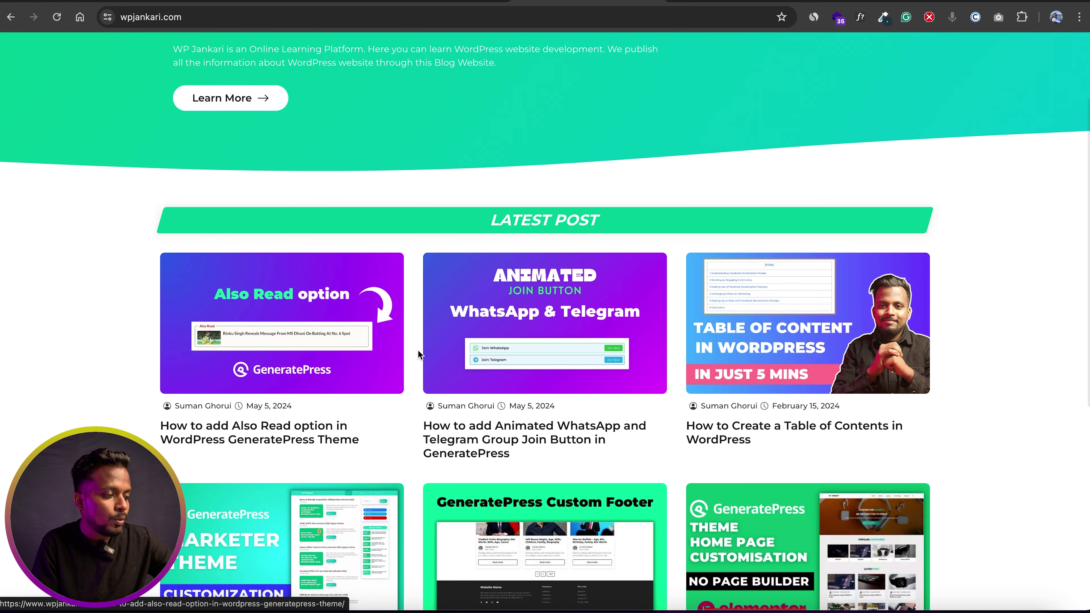
{"action": "left_click", "coordinate": [522, 434]}
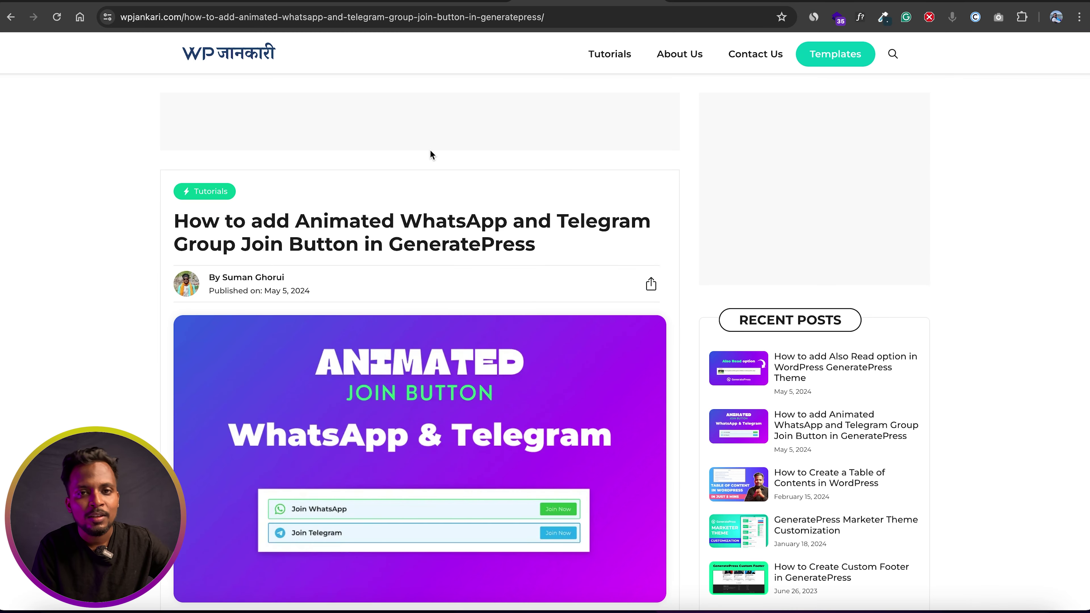
{"action": "scroll", "coordinate": [454, 169], "scroll_direction": "down", "scroll_amount": 2}
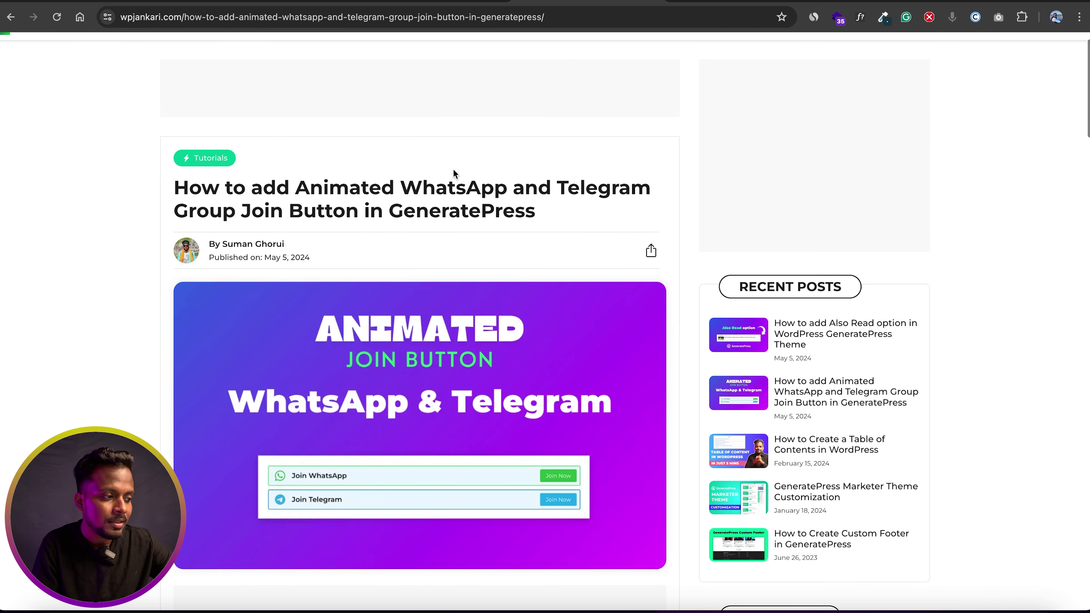
{"action": "scroll", "coordinate": [453, 169], "scroll_direction": "down", "scroll_amount": 10}
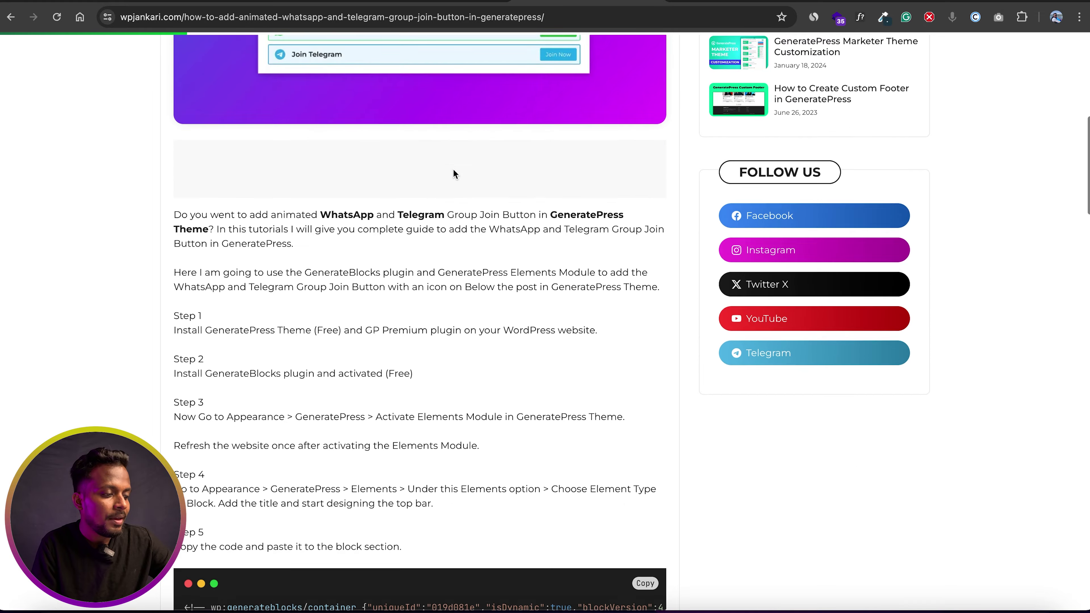
{"action": "scroll", "coordinate": [453, 173], "scroll_direction": "down", "scroll_amount": 6}
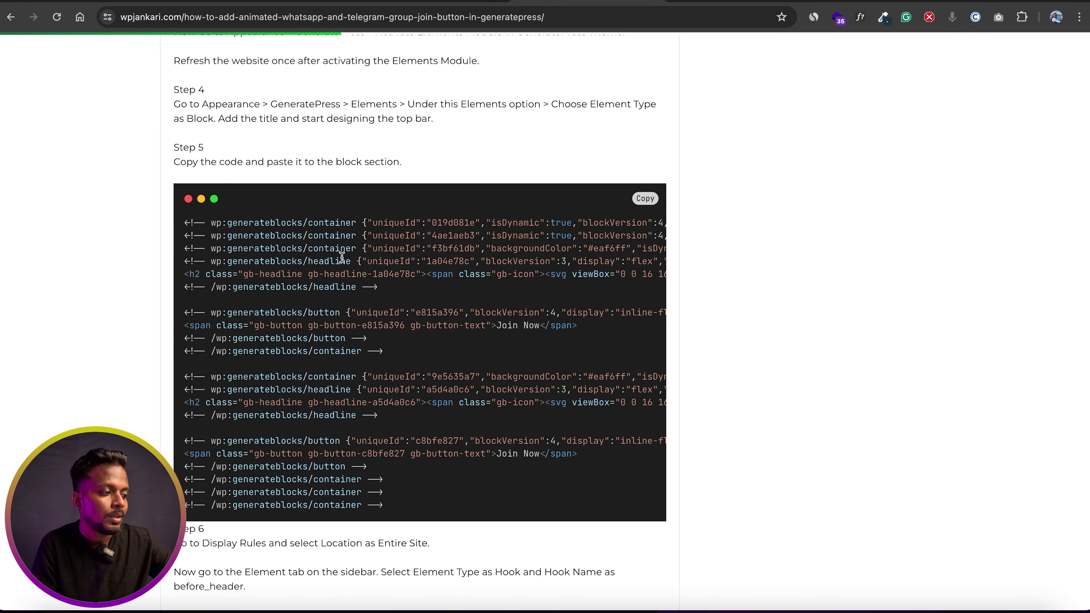
{"action": "left_click", "coordinate": [644, 205]}
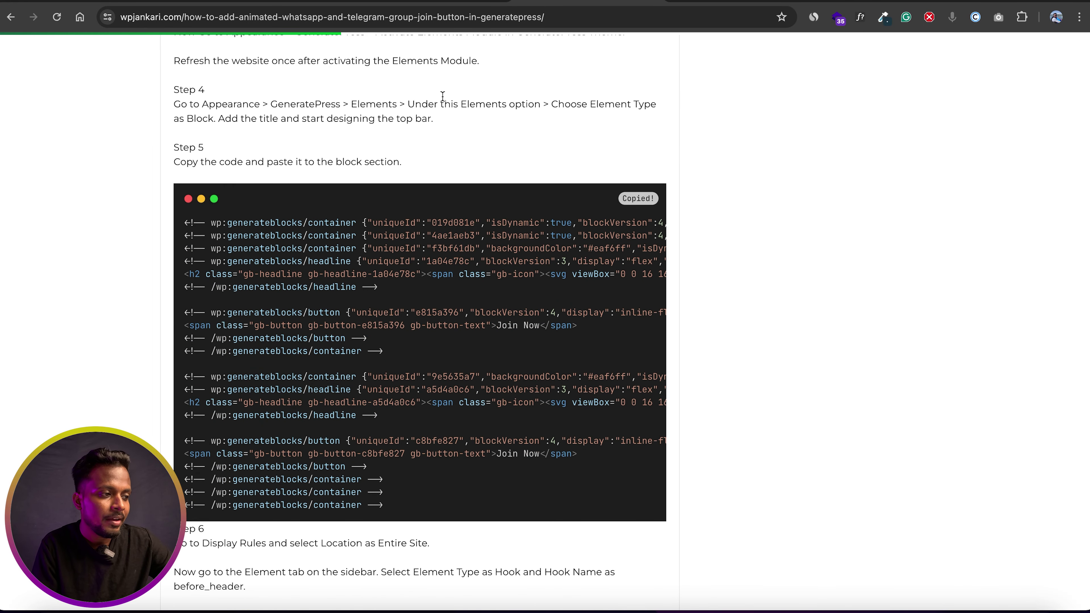
{"action": "left_click", "coordinate": [428, 1]}
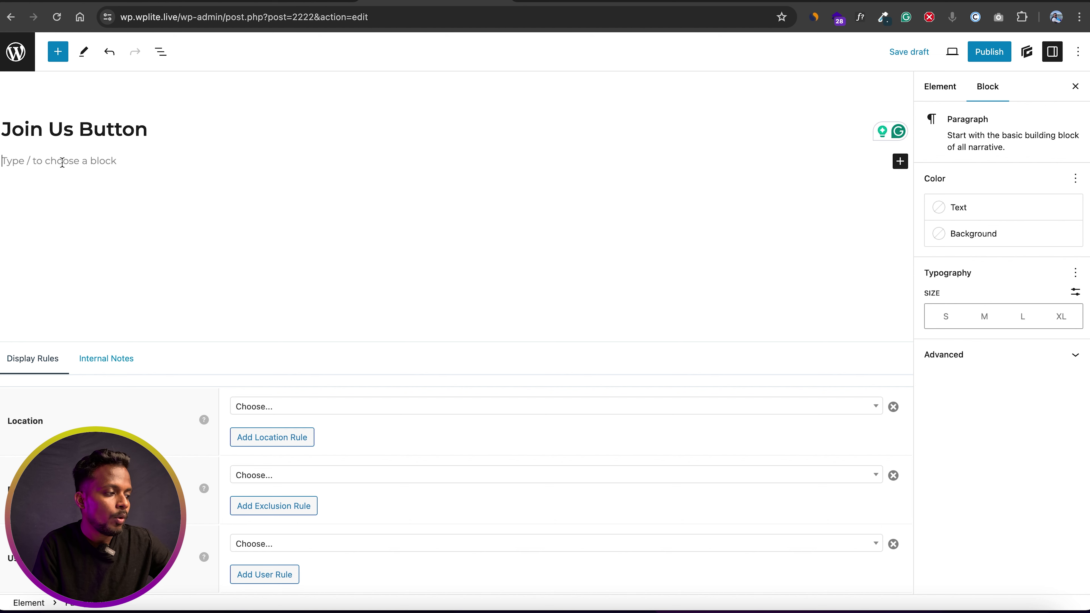
{"action": "key", "text": "super+v"}
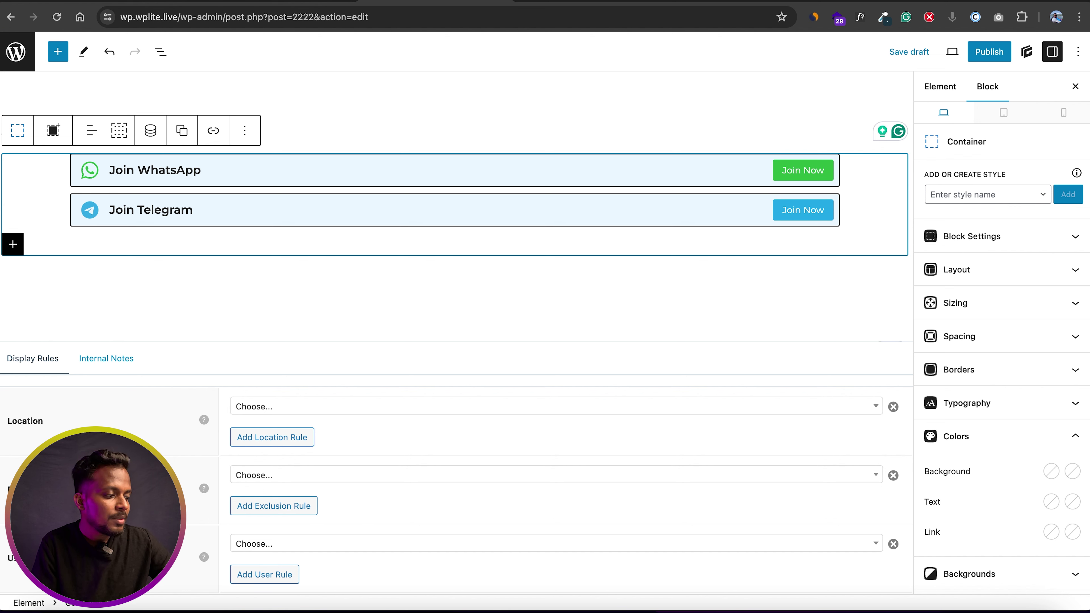
Step: Set the element's display location to Post with All Posts and publish the element
{"action": "left_click", "coordinate": [303, 411]}
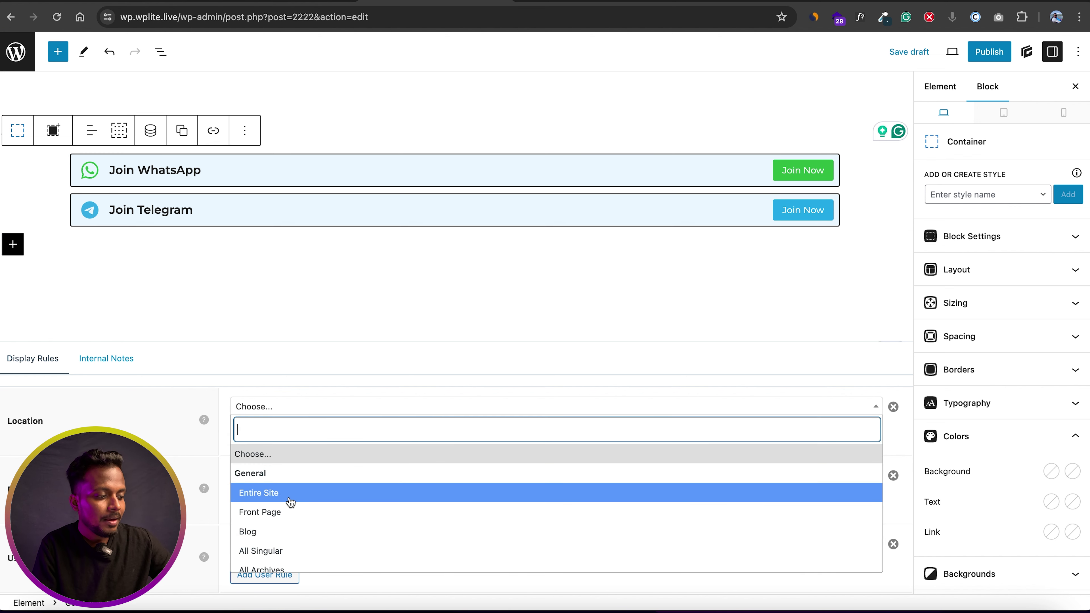
{"action": "scroll", "coordinate": [316, 511], "scroll_direction": "down", "scroll_amount": 3}
{"action": "scroll", "coordinate": [318, 511], "scroll_direction": "down", "scroll_amount": 3}
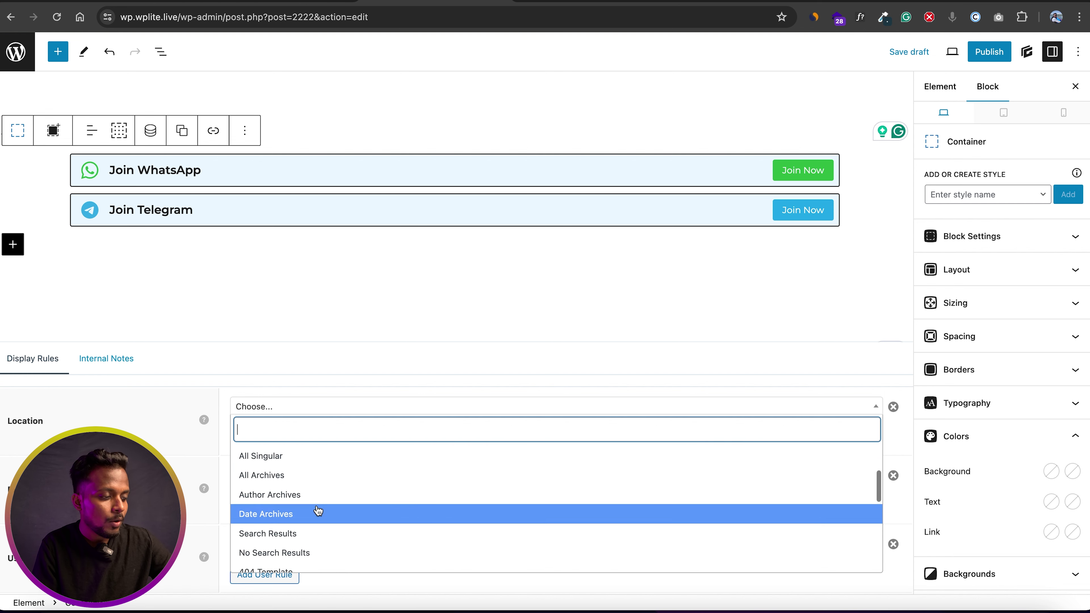
{"action": "scroll", "coordinate": [286, 544], "scroll_direction": "down", "scroll_amount": 1}
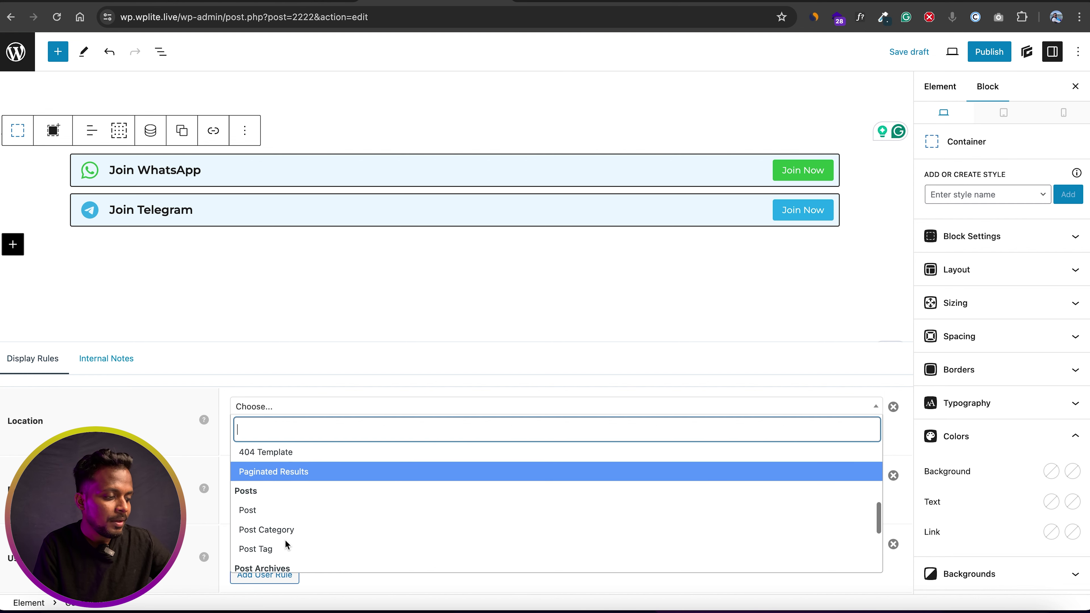
{"action": "left_click", "coordinate": [265, 509]}
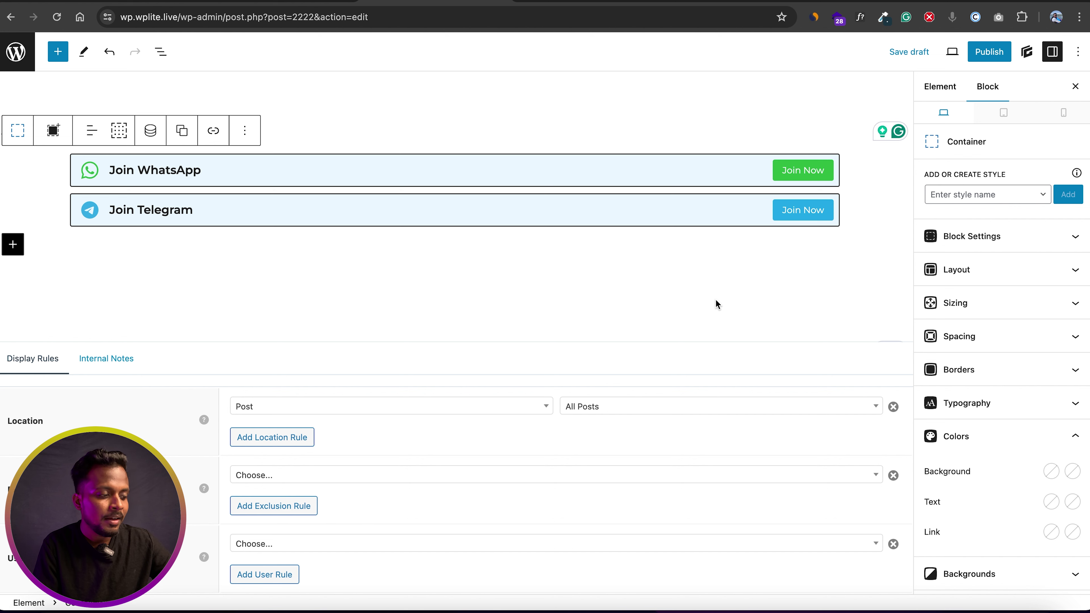
{"action": "left_click", "coordinate": [988, 52]}
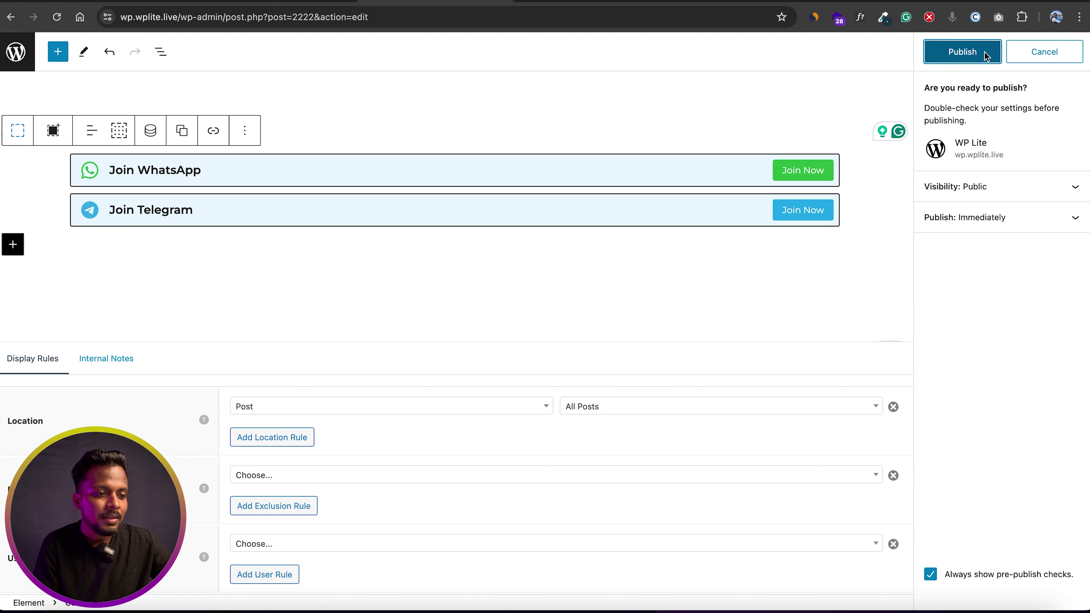
{"action": "left_click", "coordinate": [985, 56]}
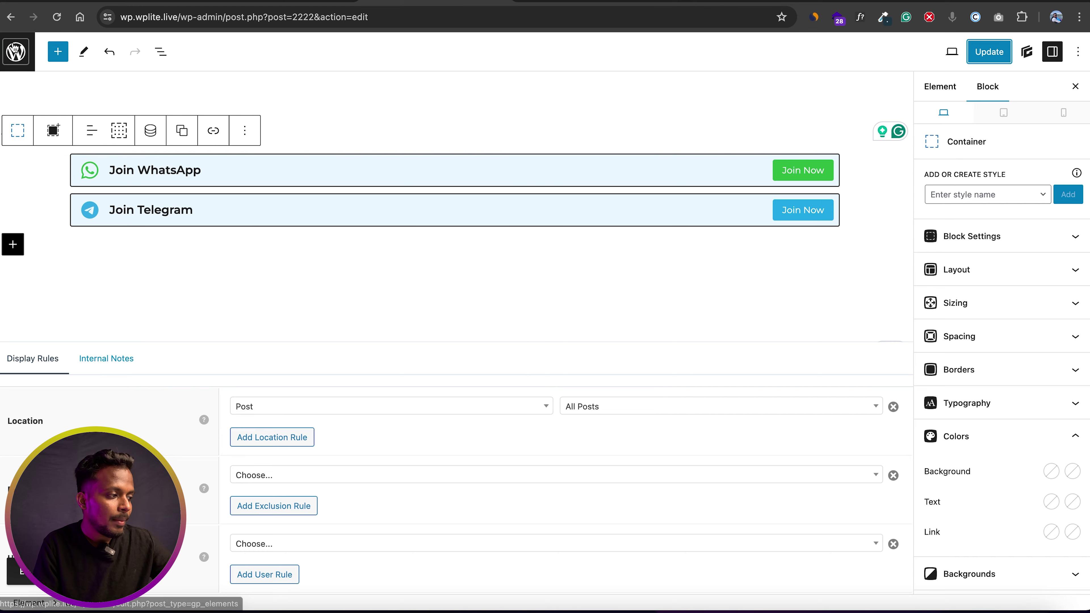
Step: Visit the live site and open the Bank of Baroda Acquisition Officers Recruitment 2023 post to check the join buttons
{"action": "left_click", "coordinate": [17, 51]}
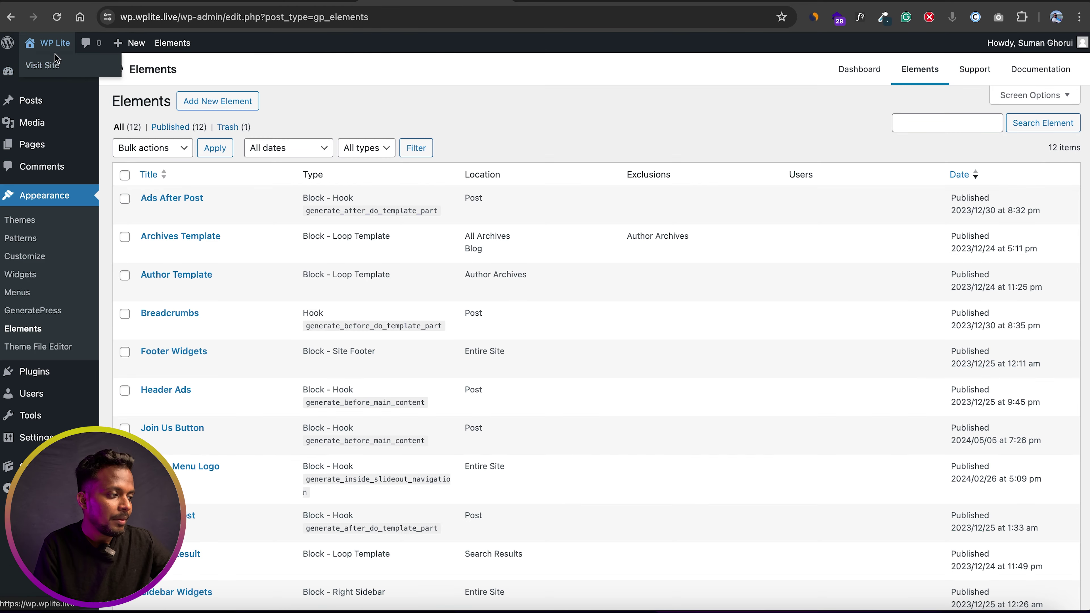
{"action": "left_click", "coordinate": [54, 54]}
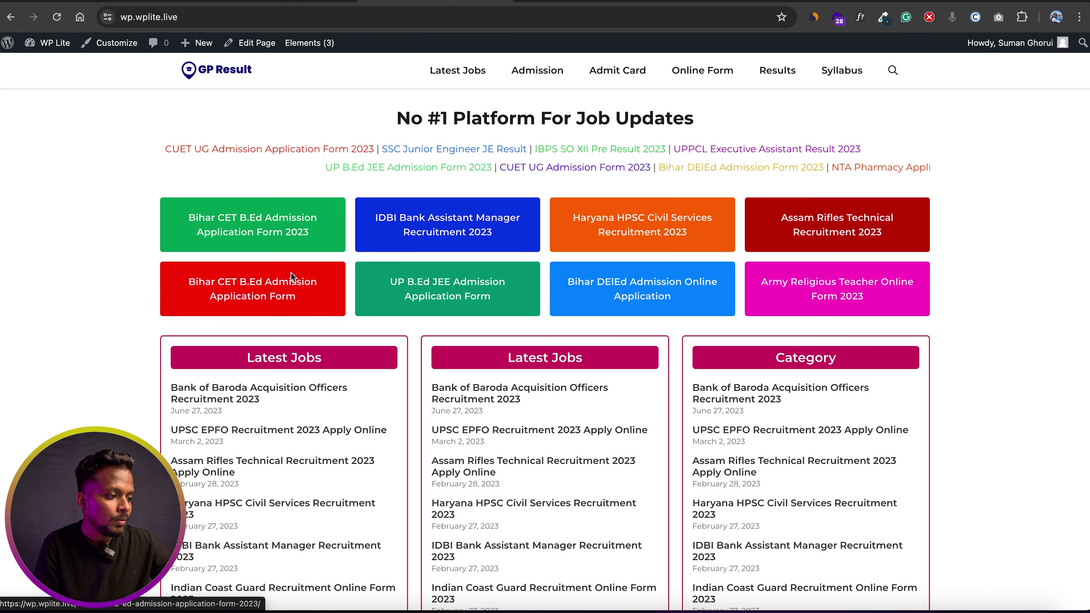
{"action": "left_click", "coordinate": [220, 396]}
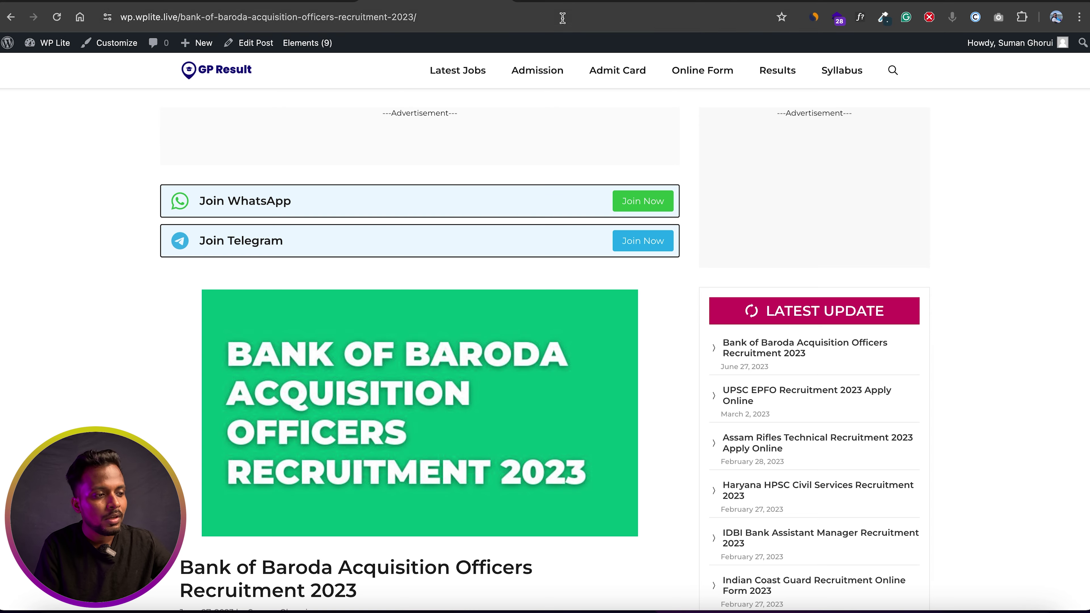
Step: Copy the border animation CSS code from Step 7 of the WP Jankari tutorial
{"action": "left_click", "coordinate": [575, 3]}
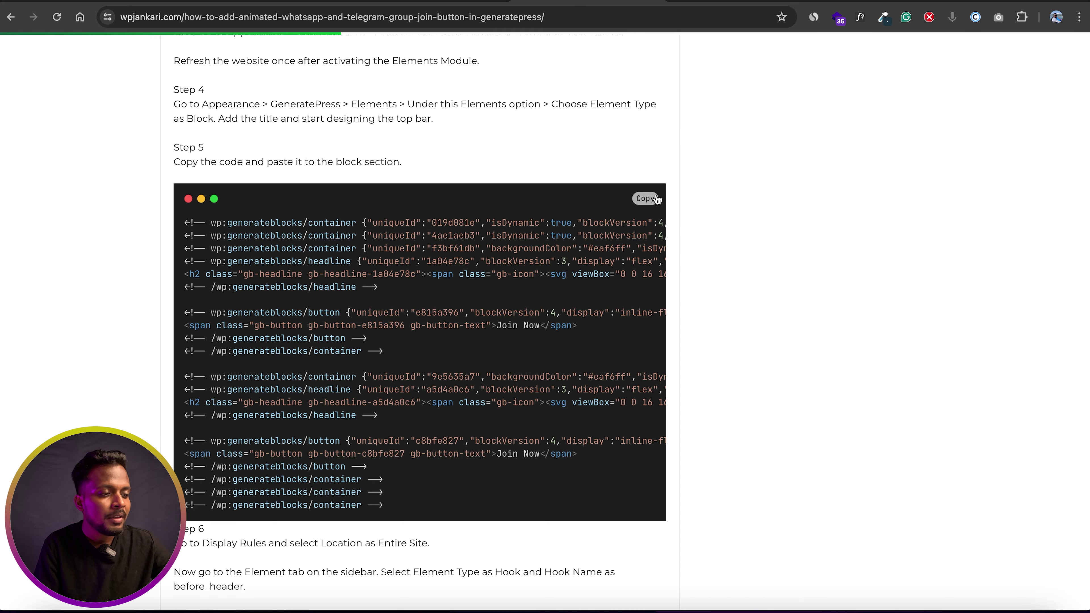
{"action": "scroll", "coordinate": [510, 331], "scroll_direction": "down", "scroll_amount": 5}
{"action": "scroll", "coordinate": [492, 401], "scroll_direction": "down", "scroll_amount": 6}
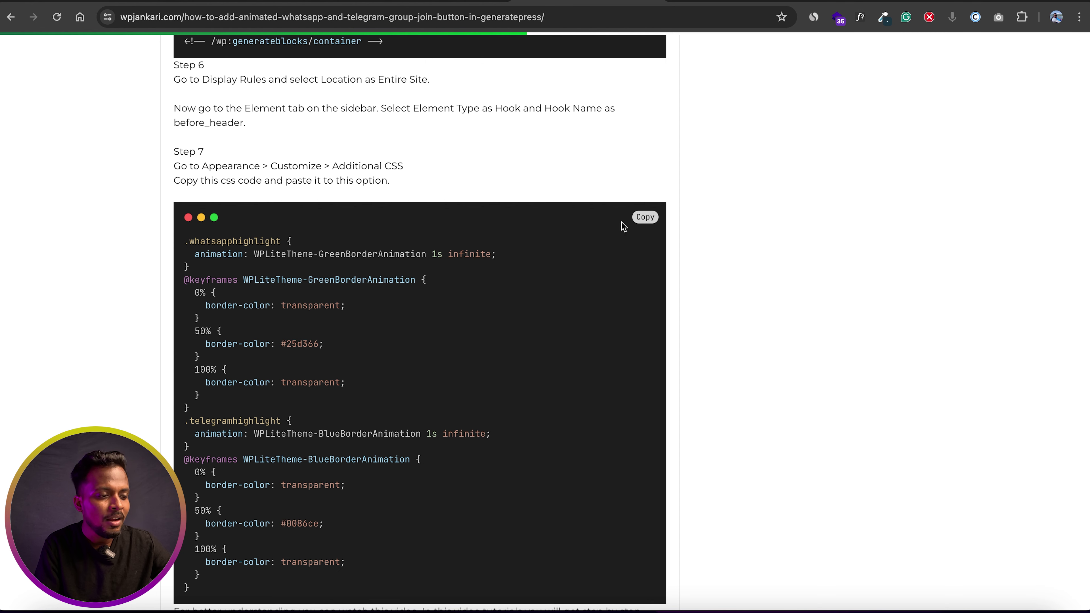
Step: Paste the copied CSS into the site's Additional CSS in the Customizer, publish it and close the Customizer
{"action": "left_click", "coordinate": [433, 2]}
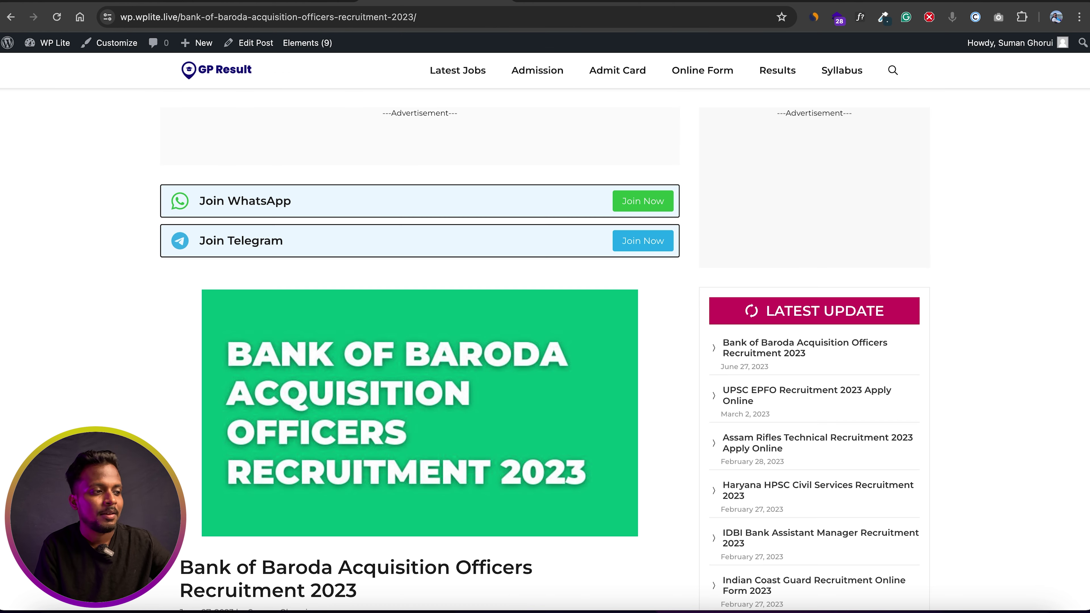
{"action": "left_click", "coordinate": [87, 50]}
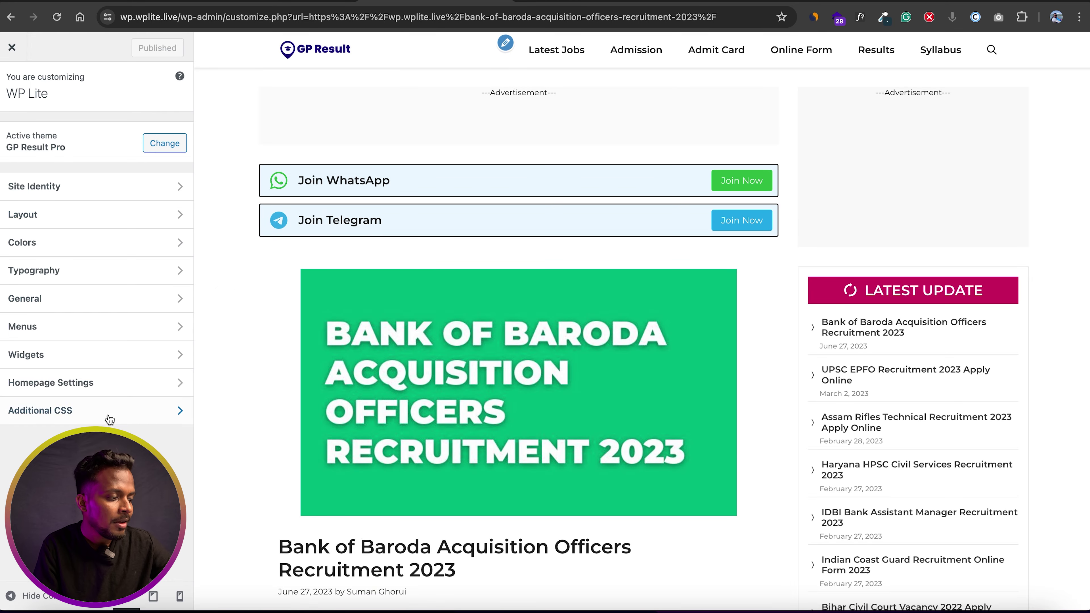
{"action": "left_click", "coordinate": [110, 416]}
{"action": "left_click", "coordinate": [171, 320]}
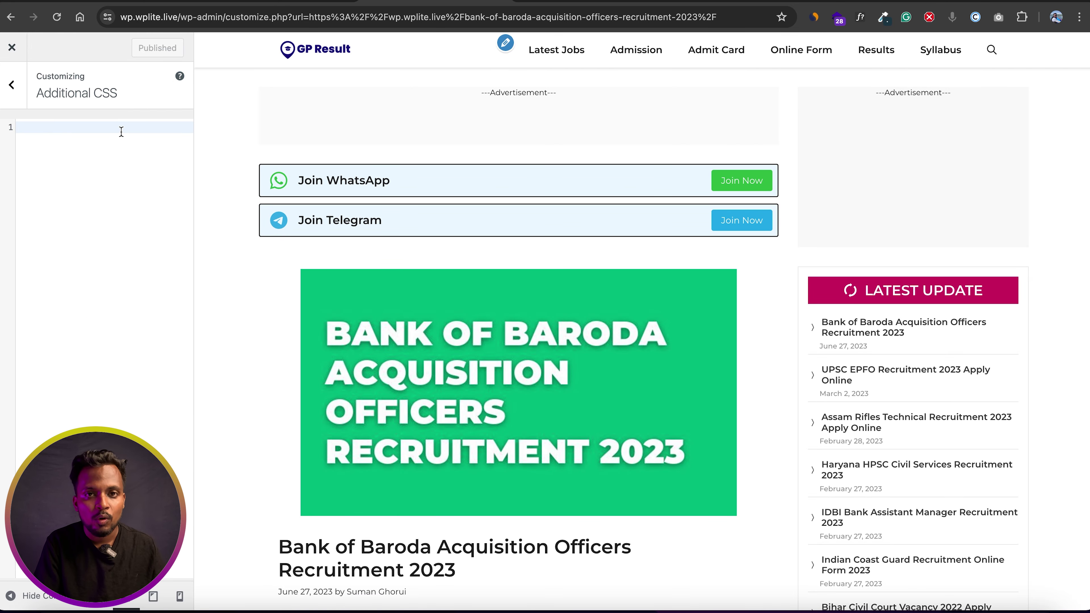
{"action": "key", "text": "ctrl+v"}
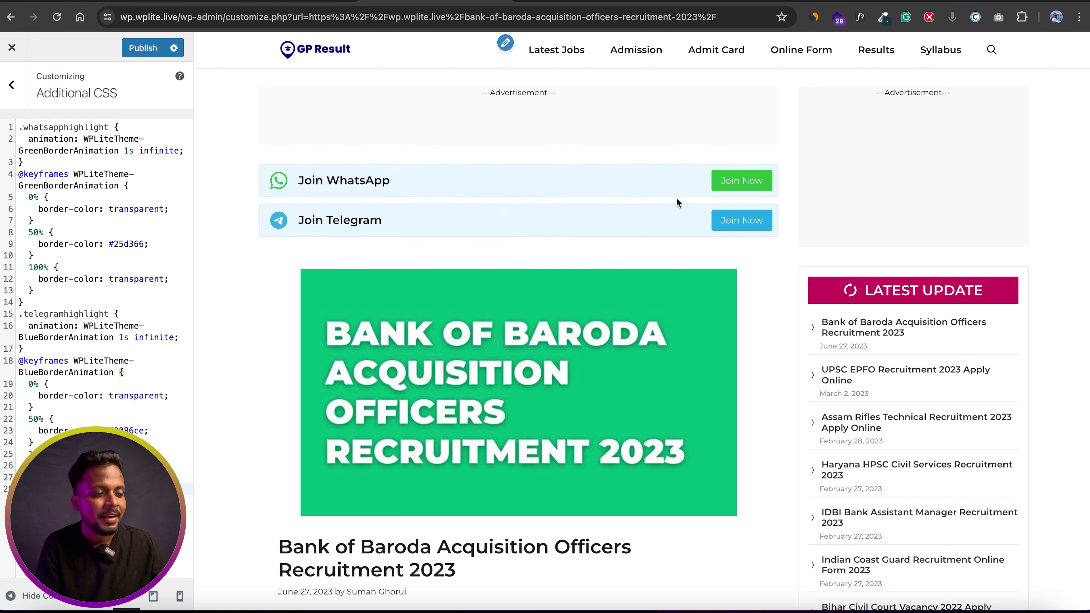
{"action": "left_click", "coordinate": [133, 49]}
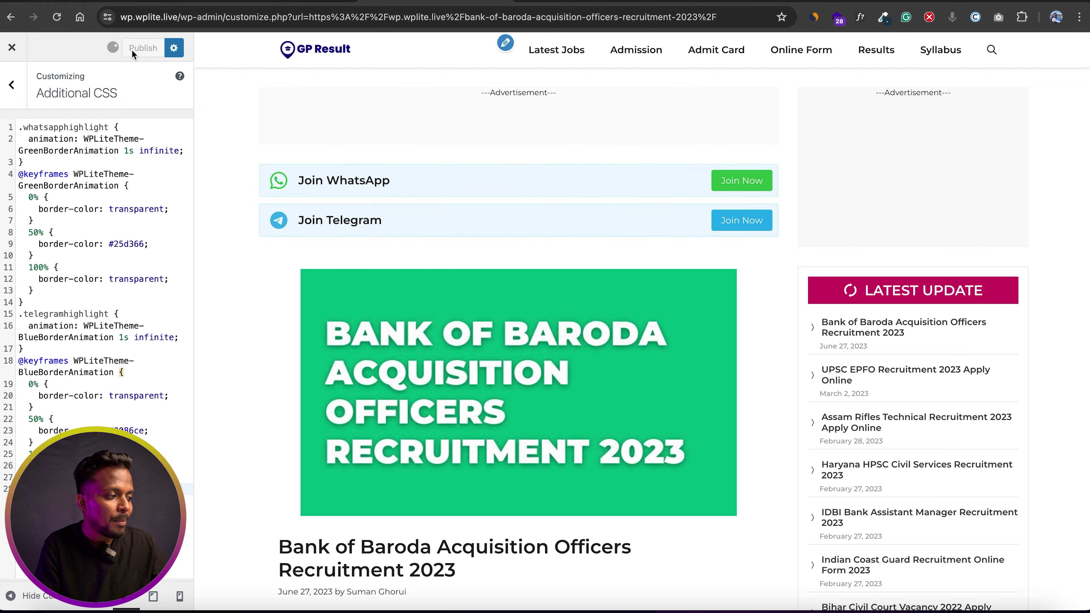
{"action": "left_click", "coordinate": [12, 49]}
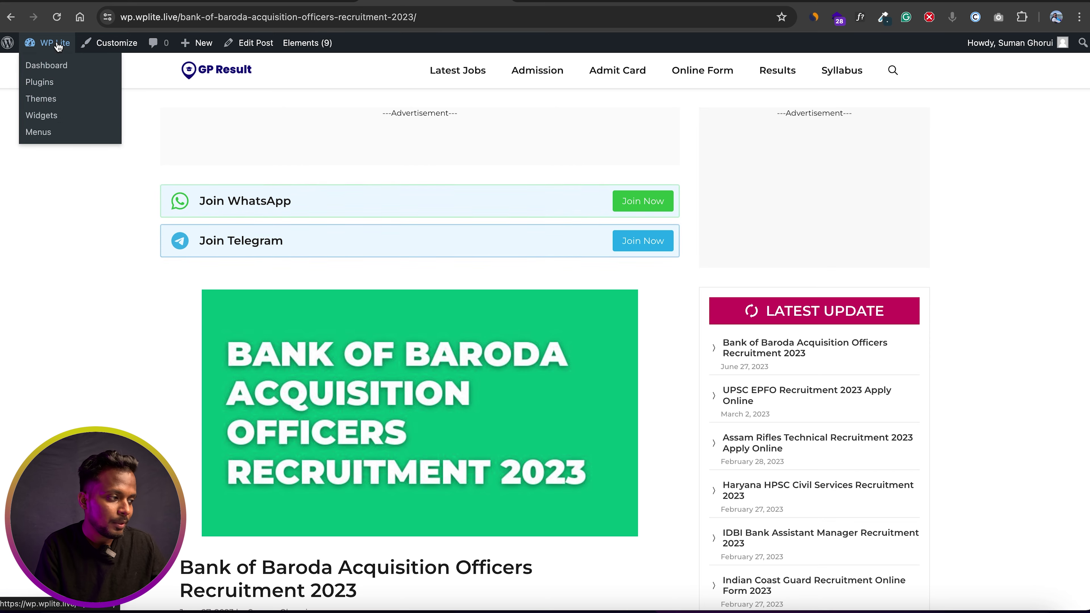
Step: Open the Join Us Button element for editing from the GeneratePress elements list
{"action": "left_click", "coordinate": [48, 43]}
{"action": "mouse_move", "coordinate": [54, 248]}
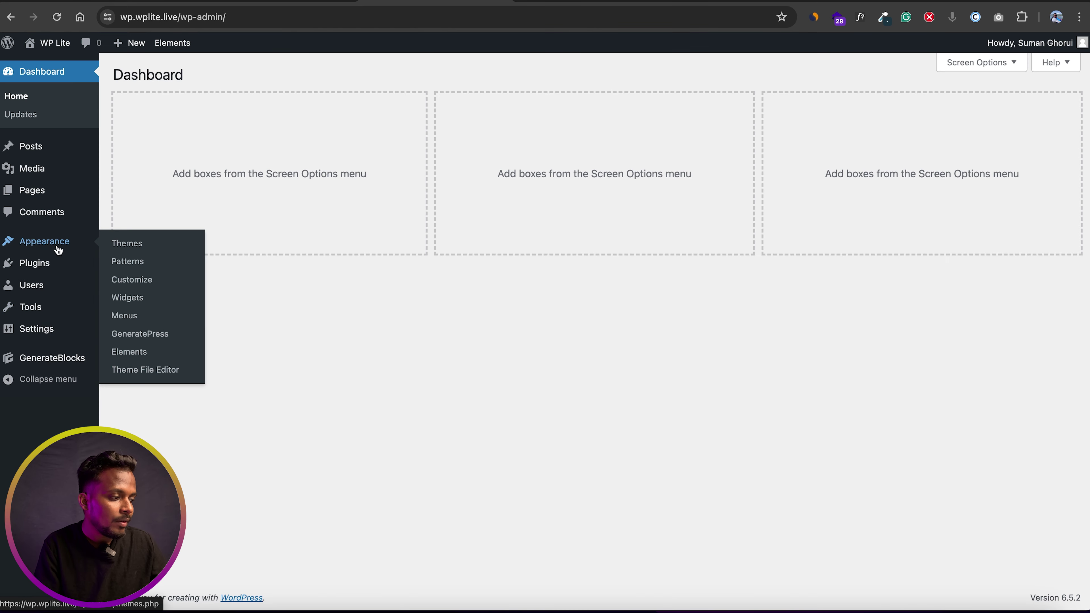
{"action": "left_click", "coordinate": [131, 360]}
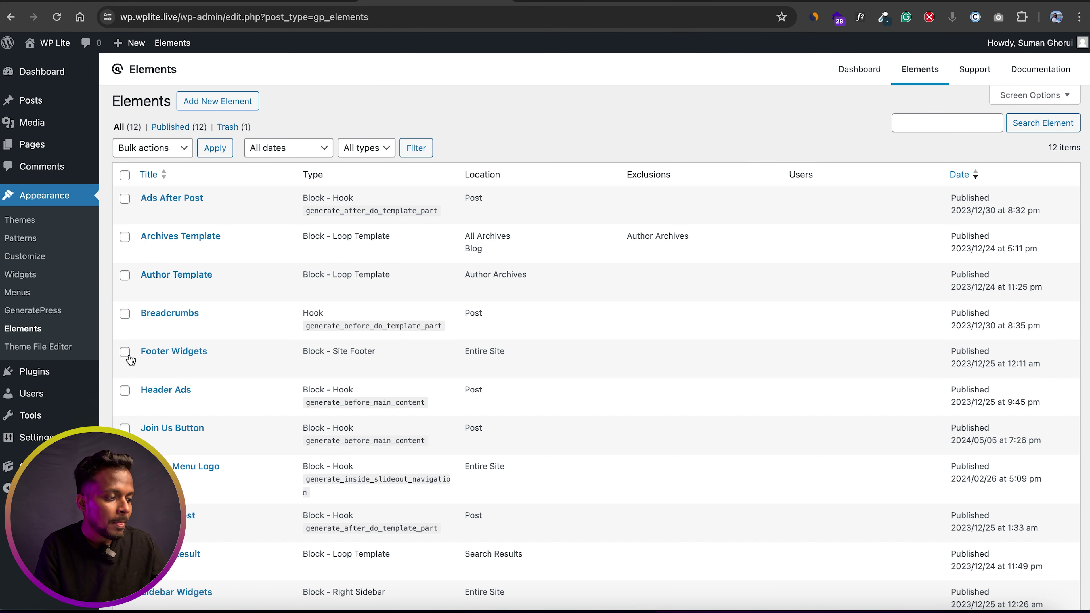
{"action": "scroll", "coordinate": [178, 257], "scroll_direction": "down", "scroll_amount": 5}
{"action": "mouse_move", "coordinate": [146, 303]}
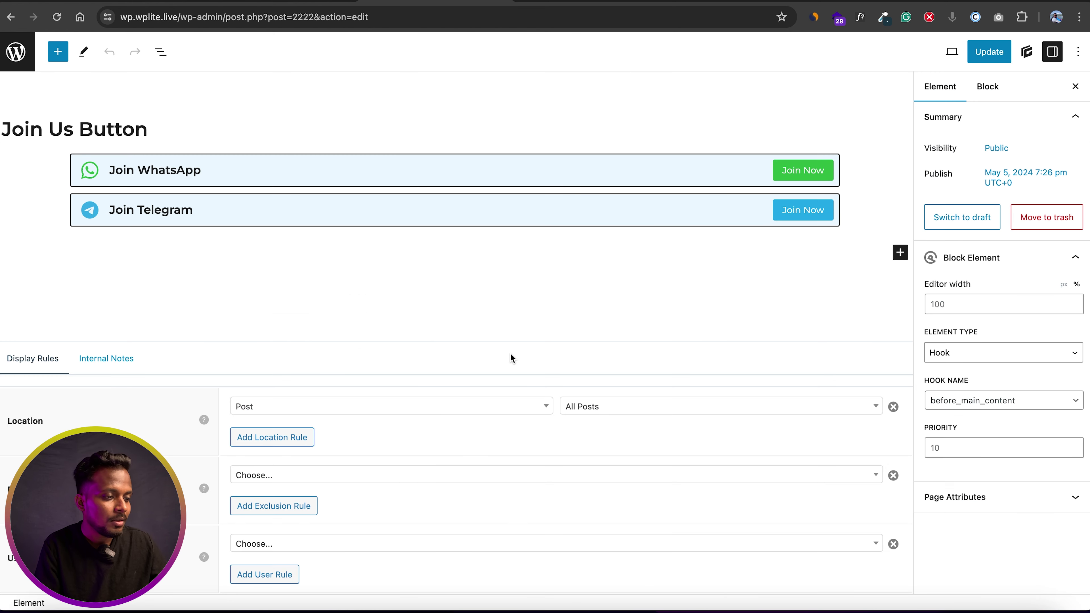
Step: Open the link field of the WhatsApp Join Now button and select the "Join WhatsApp" headline text
{"action": "left_click", "coordinate": [811, 172]}
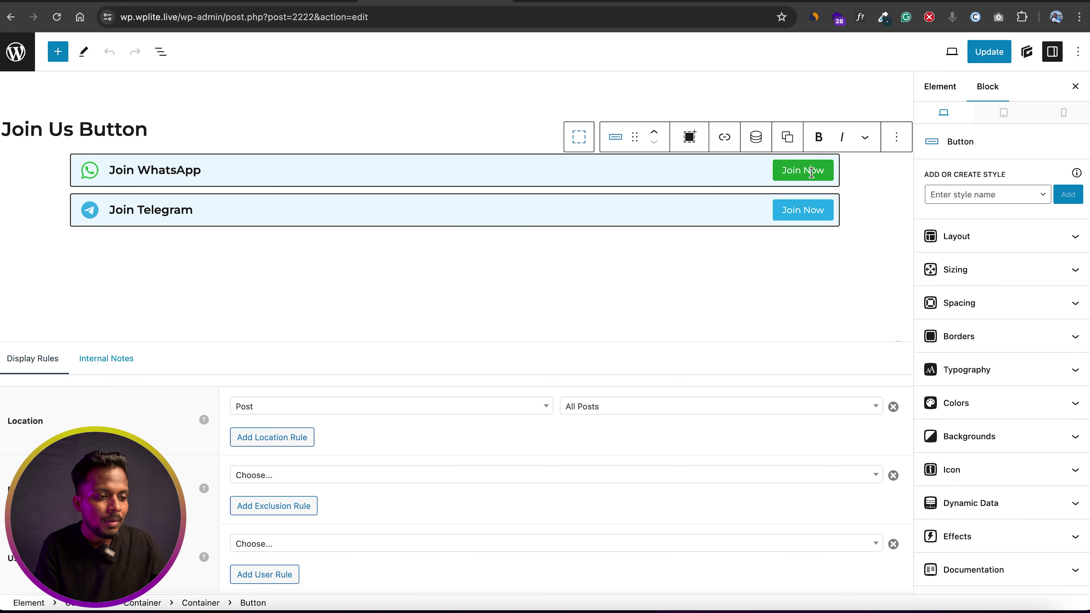
{"action": "left_click", "coordinate": [730, 141]}
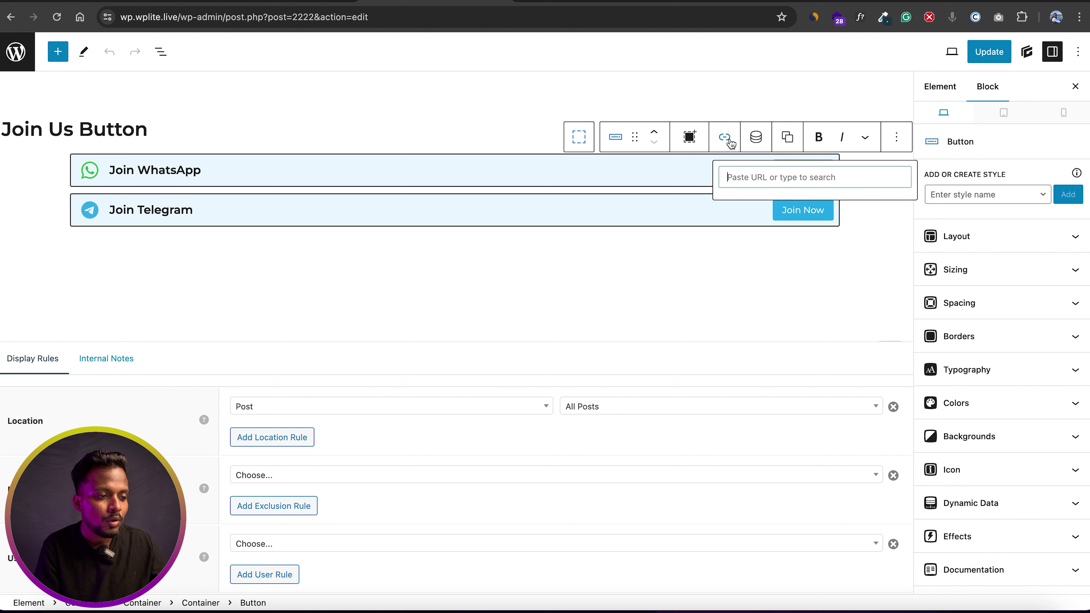
{"action": "left_click", "coordinate": [748, 177]}
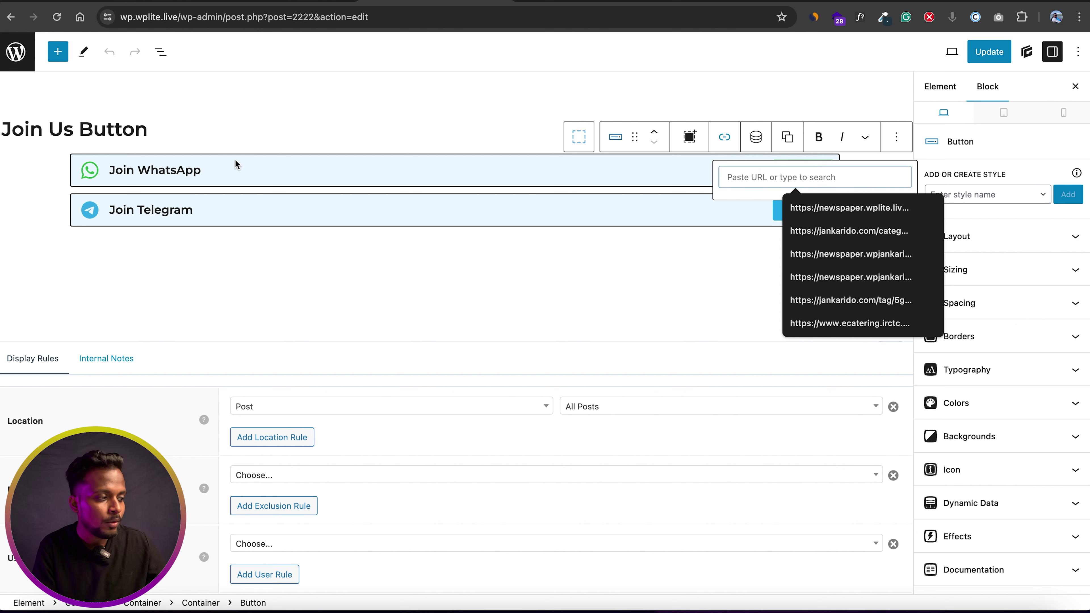
{"action": "left_click", "coordinate": [114, 171]}
{"action": "left_click_drag", "start_coordinate": [115, 171], "coordinate": [186, 171]}
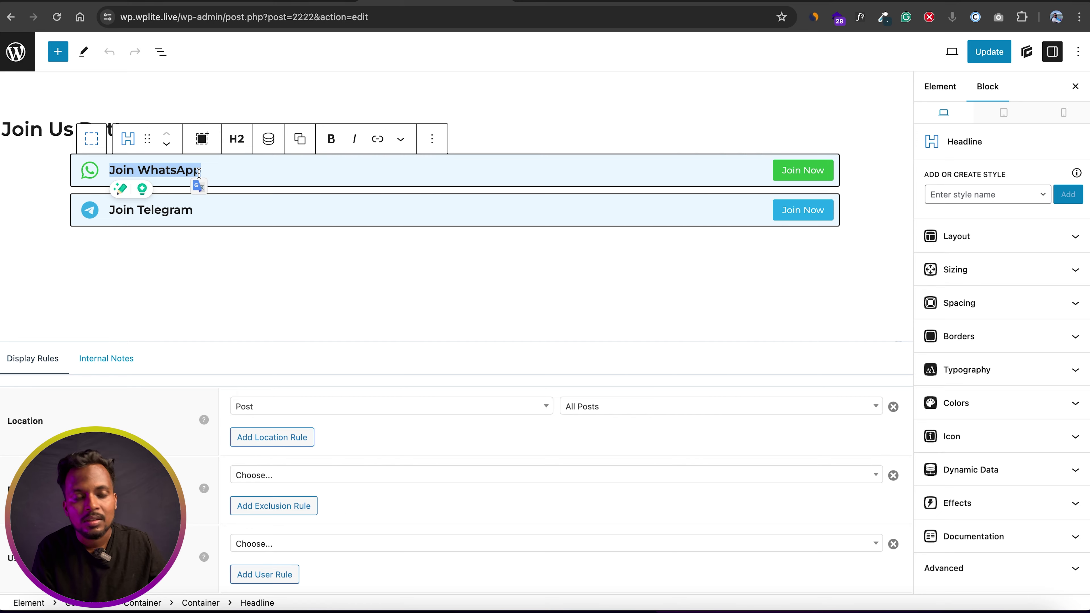
Step: Leave the element editor, visit the site and open the Bank of Baroda Acquisition Officers Recruitment 2023 post
{"action": "left_click", "coordinate": [15, 53]}
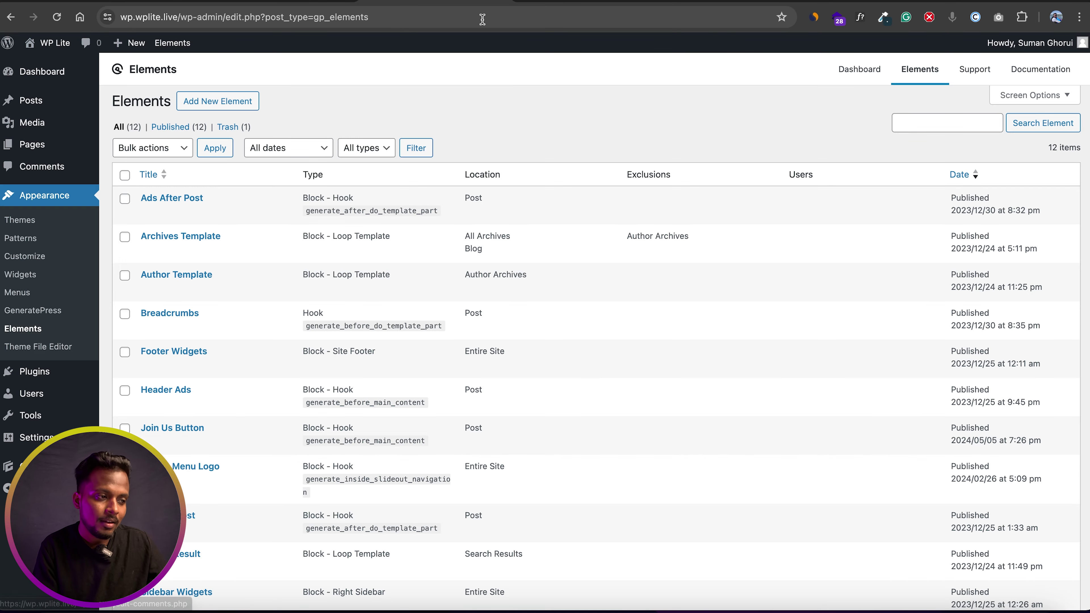
{"action": "left_click", "coordinate": [51, 62]}
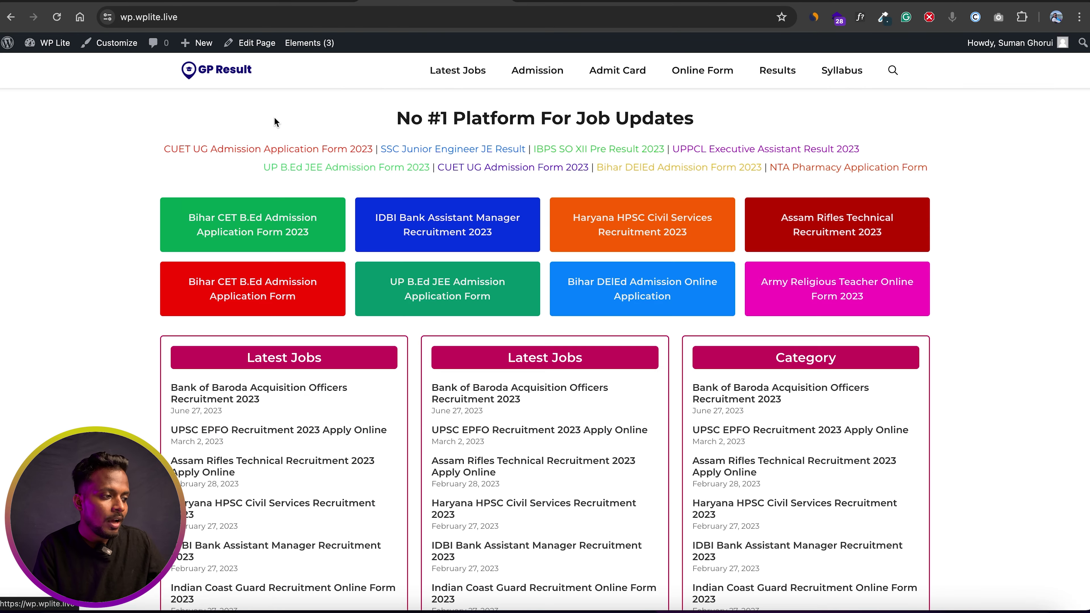
{"action": "scroll", "coordinate": [354, 257], "scroll_direction": "down", "scroll_amount": 3}
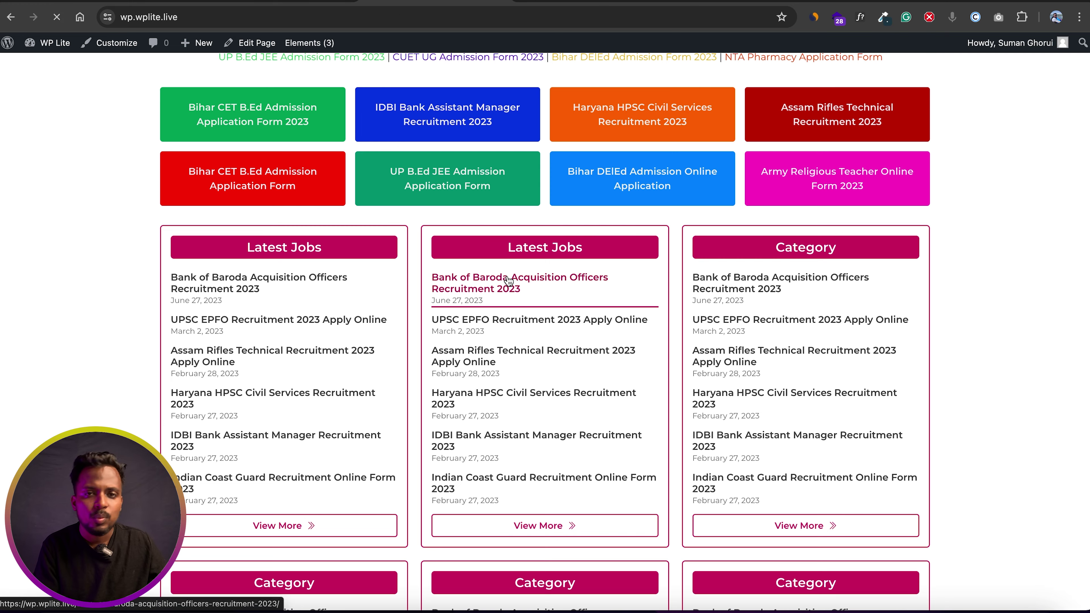
{"action": "left_click", "coordinate": [520, 287]}
Step: Open the Upper Primary Teacher REET Mains Exam Admit Card 2023 post from the Admit Card category
{"action": "left_click", "coordinate": [216, 70]}
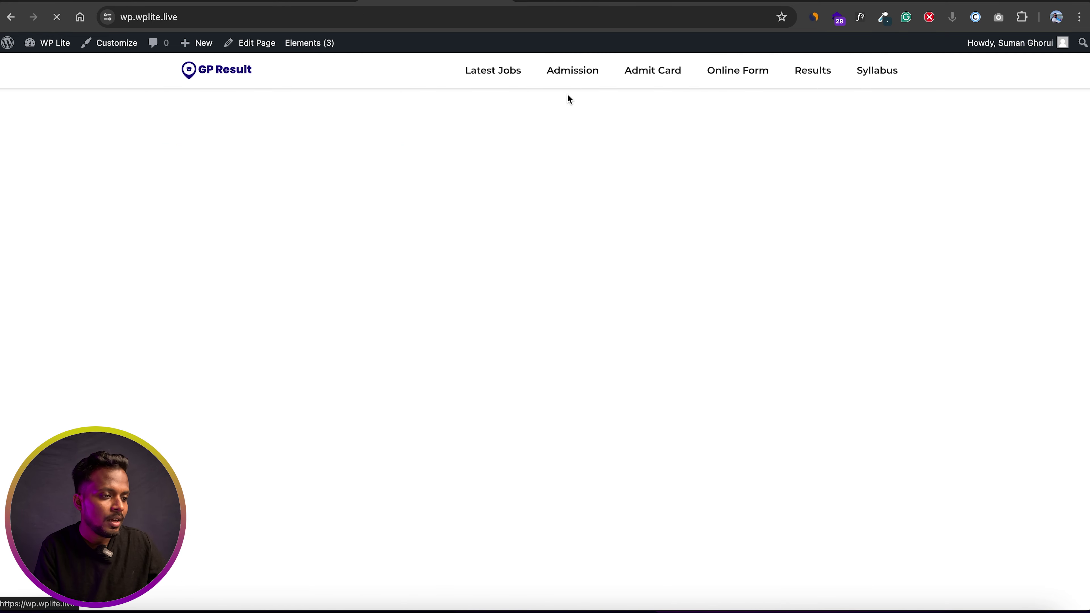
{"action": "left_click", "coordinate": [606, 83]}
{"action": "scroll", "coordinate": [548, 308], "scroll_direction": "down", "scroll_amount": 1}
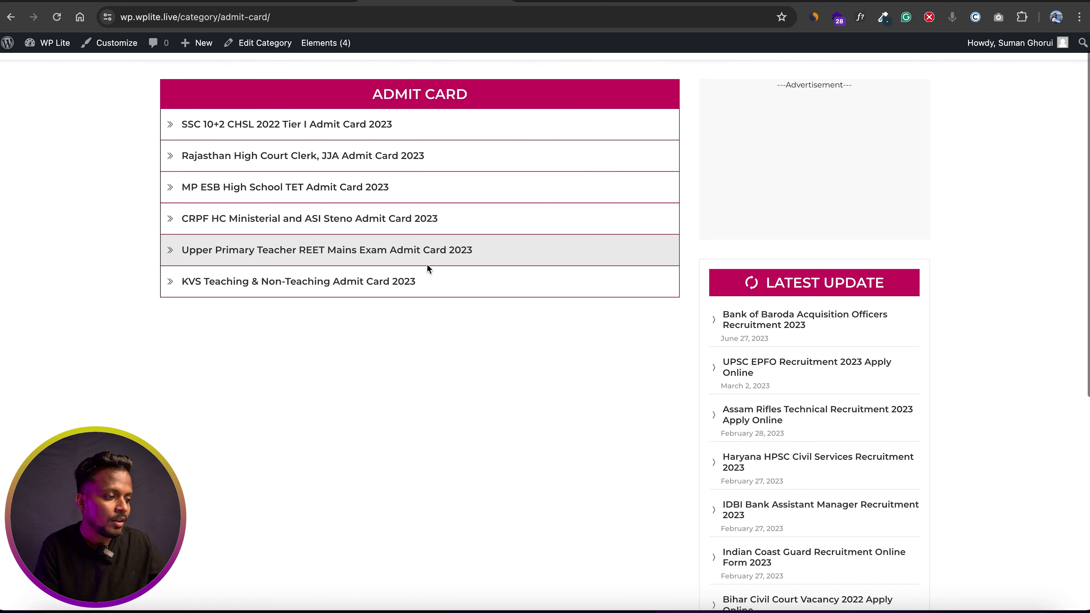
{"action": "left_click", "coordinate": [417, 260]}
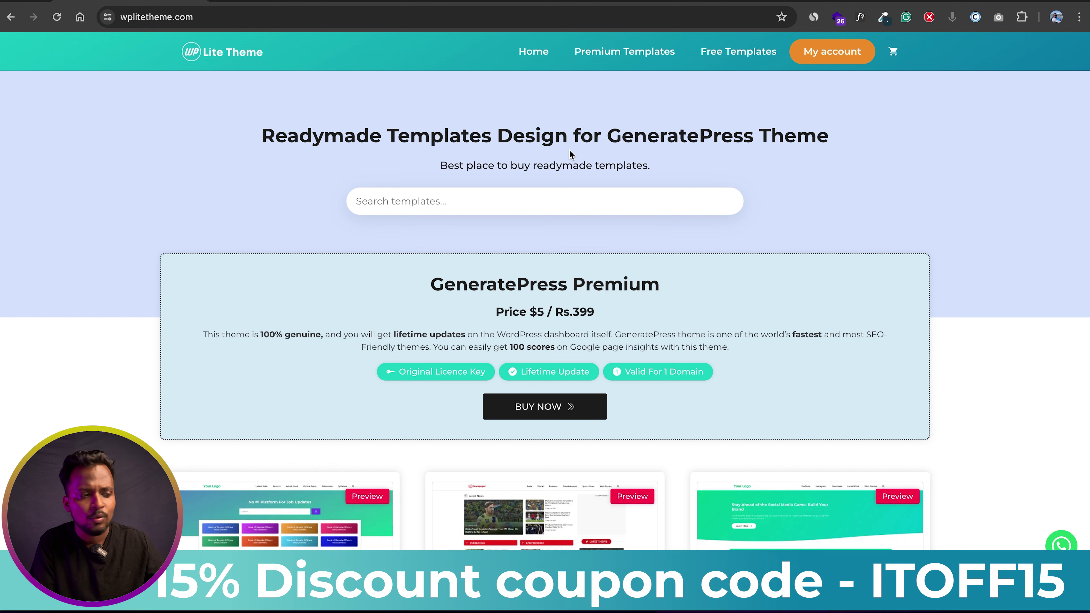
{"action": "scroll", "coordinate": [107, 302], "scroll_direction": "down", "scroll_amount": 3}
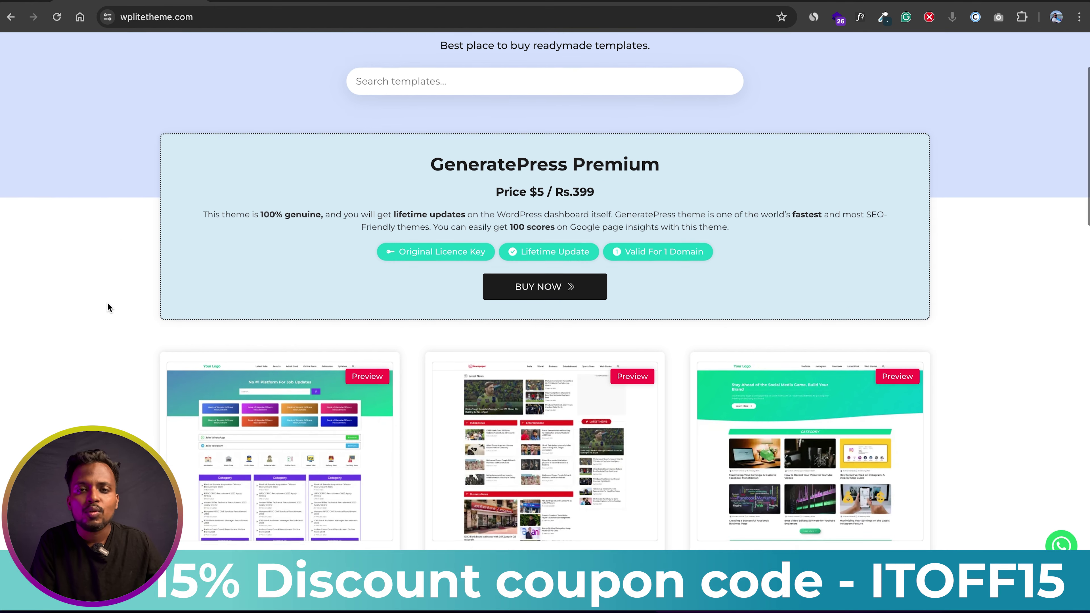
{"action": "scroll", "coordinate": [107, 304], "scroll_direction": "down", "scroll_amount": 2}
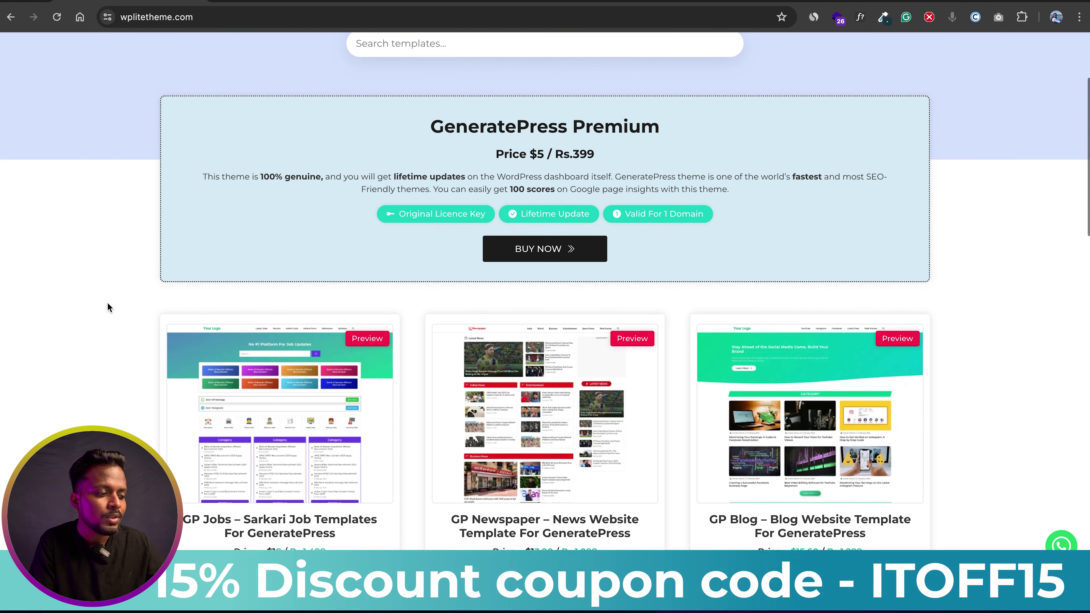